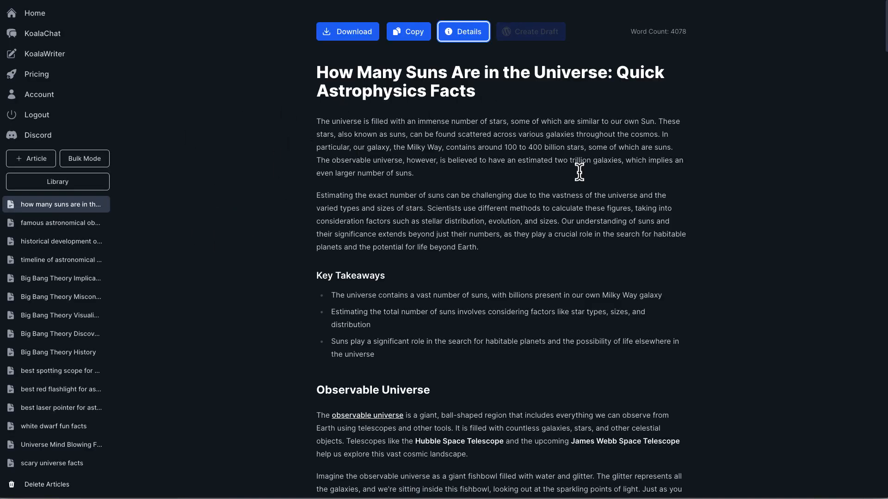
# Step: Review the generated suns article in KoalaWriter, then examine paragraph spacing in its copy in the blog post editor
pyautogui.scroll(-3, 513, 221)
pyautogui.scroll(-6, 513, 221)
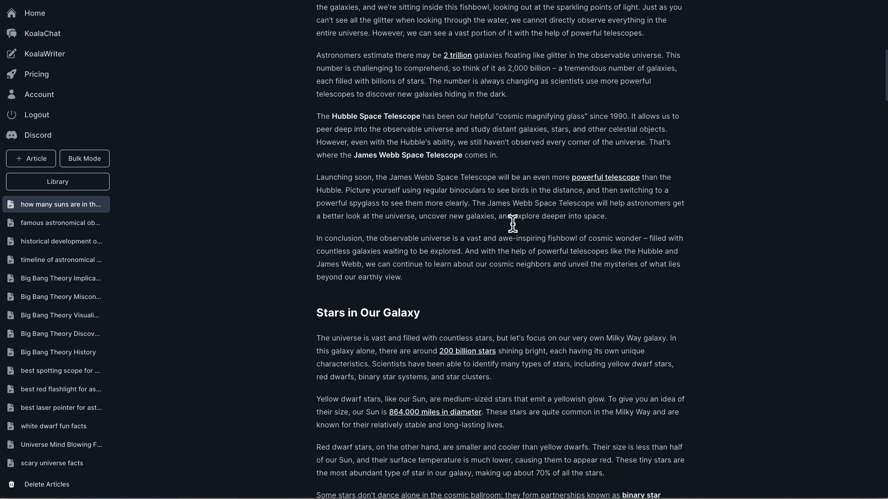
pyautogui.scroll(9, 512, 231)
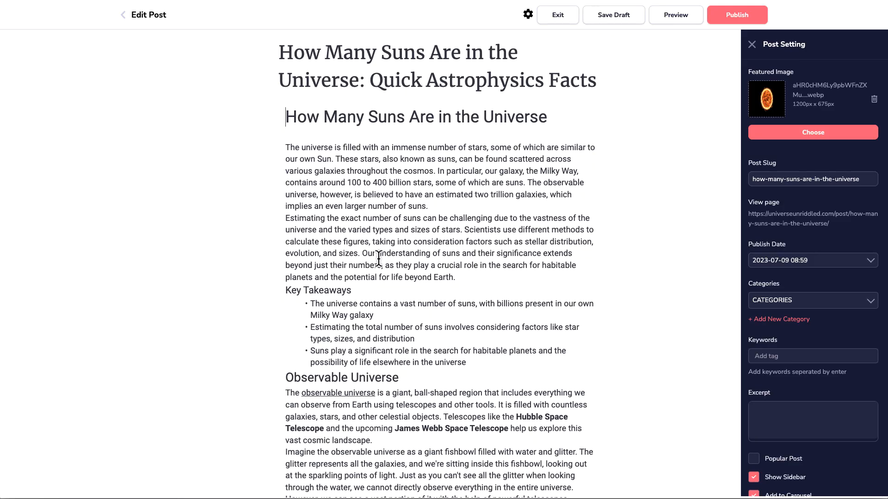
pyautogui.scroll(-4, 369, 258)
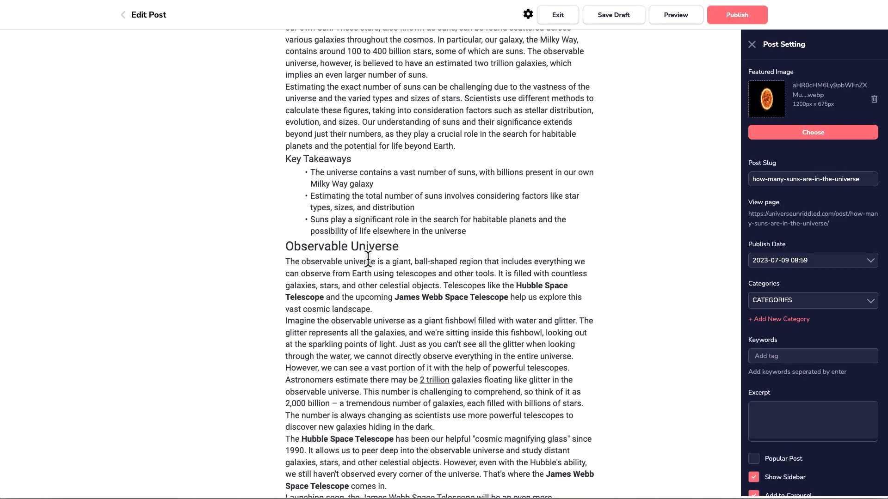
pyautogui.scroll(-1, 368, 258)
pyautogui.scroll(-2, 369, 258)
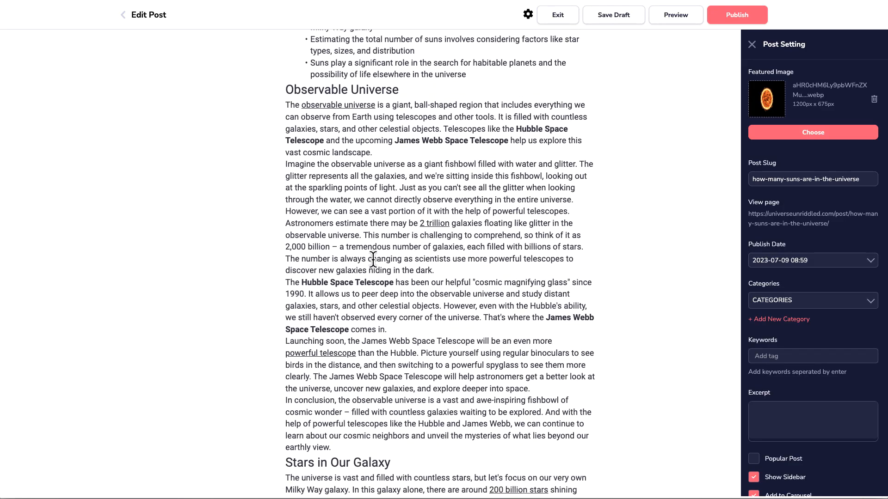
# Step: Insert a blank line after each of the two introductory paragraphs, ahead of the Key Takeaways heading
pyautogui.scroll(5, 370, 259)
pyautogui.click(433, 208)
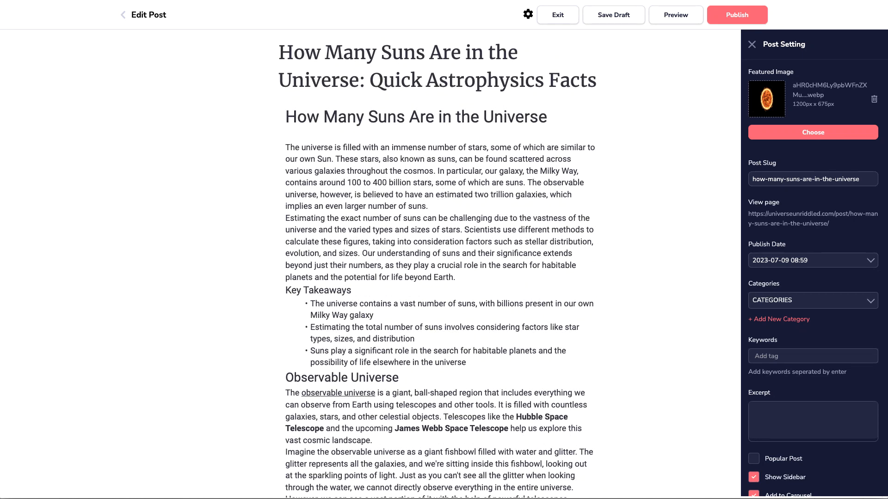
pyautogui.press('Return')
pyautogui.scroll(-2, 468, 210)
pyautogui.scroll(-4, 433, 259)
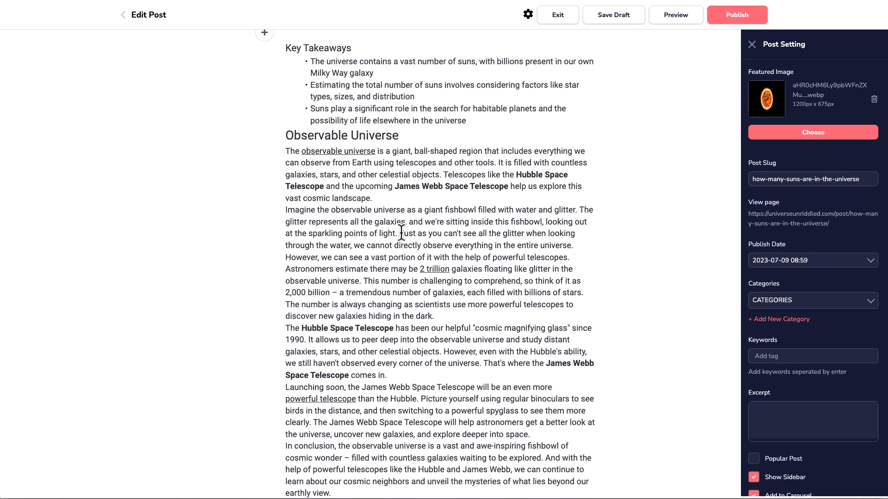
# Step: In the Observable Universe section, add blank lines after the opening, "Astronomers estimate" and "Hubble Space Telescope" paragraphs
pyautogui.click(397, 199)
pyautogui.press('Return')
pyautogui.click(448, 329)
pyautogui.press('Return')
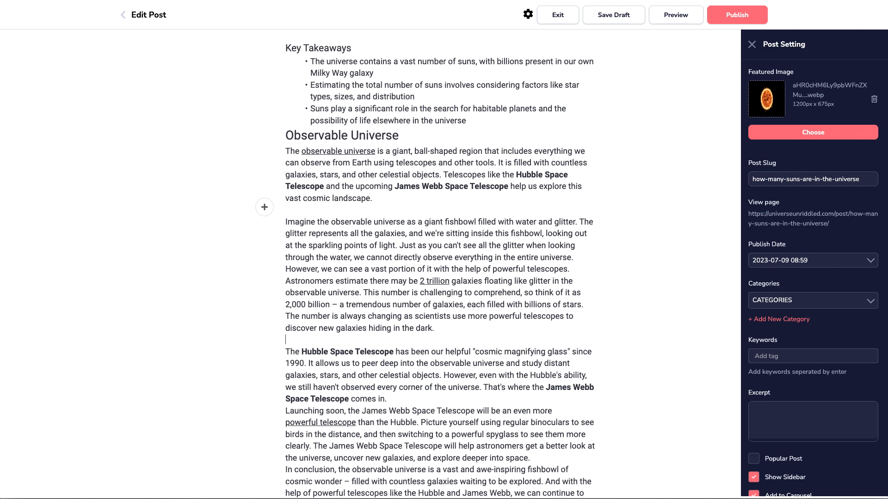
pyautogui.scroll(-3, 447, 328)
pyautogui.click(411, 283)
pyautogui.press('Return')
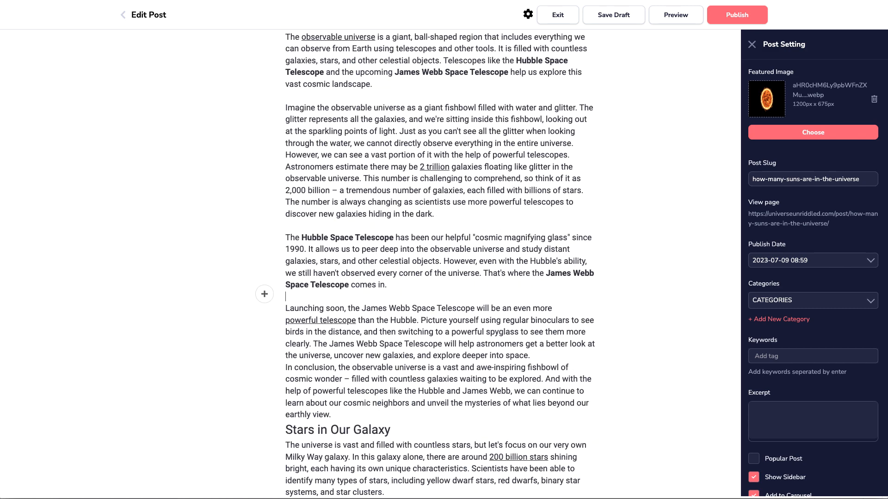
# Step: Insert blank lines before the "In conclusion" and "Astronomers estimate" paragraphs and before the Stars in Our Galaxy heading
pyautogui.scroll(-2, 411, 283)
pyautogui.click(536, 274)
pyautogui.press('Return')
pyautogui.scroll(2, 292, 157)
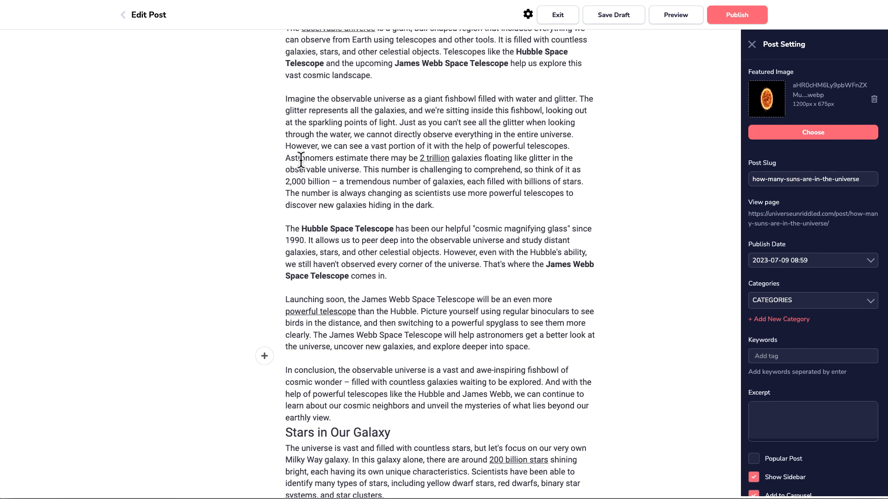
pyautogui.click(288, 159)
pyautogui.press('Return')
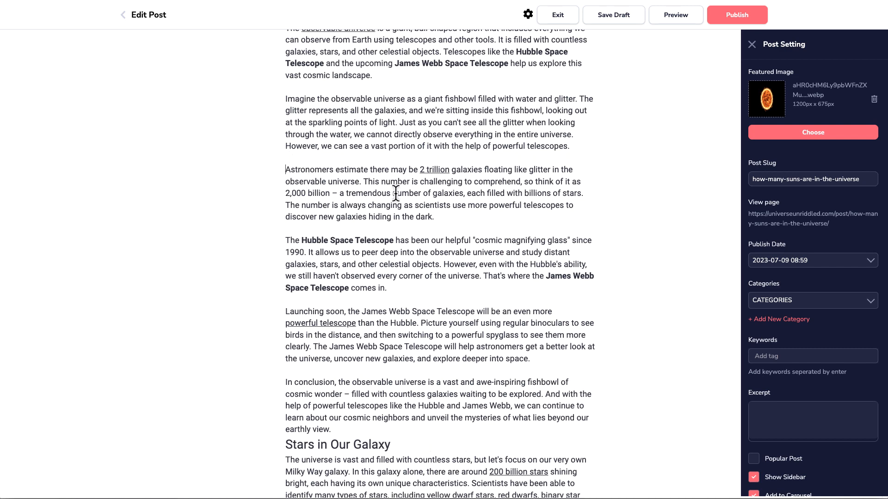
pyautogui.scroll(-4, 396, 192)
pyautogui.click(368, 273)
pyautogui.press('Return')
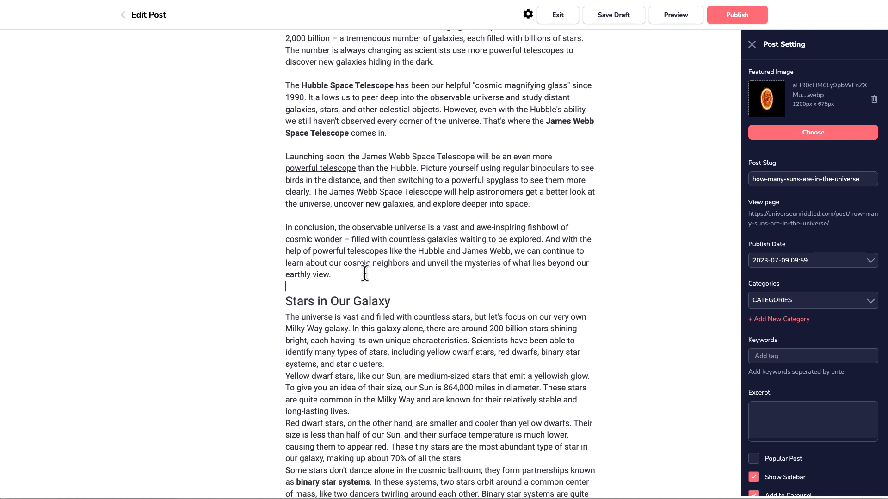
# Step: In the Stars in Our Galaxy section, add blank lines after the opening, yellow dwarf and red dwarf paragraphs
pyautogui.scroll(-2, 407, 324)
pyautogui.click(397, 287)
pyautogui.press('Return')
pyautogui.scroll(-4, 397, 286)
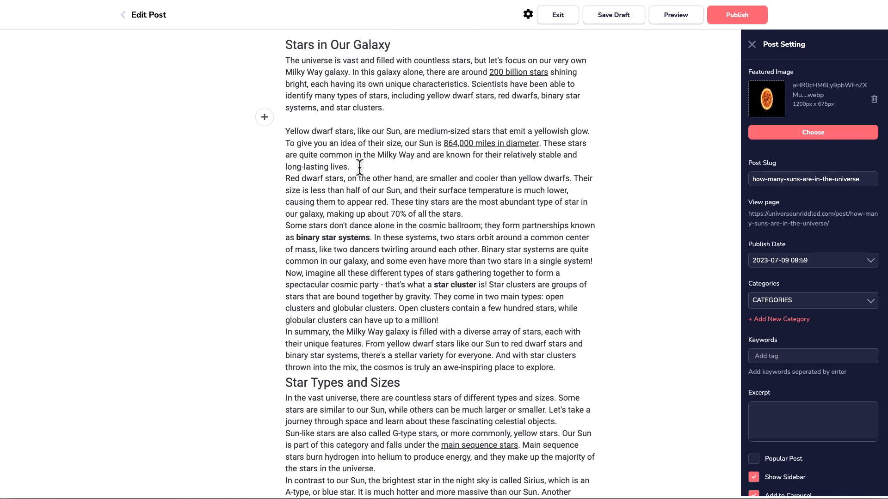
pyautogui.click(360, 168)
pyautogui.press('Return')
pyautogui.click(483, 226)
pyautogui.press('Return')
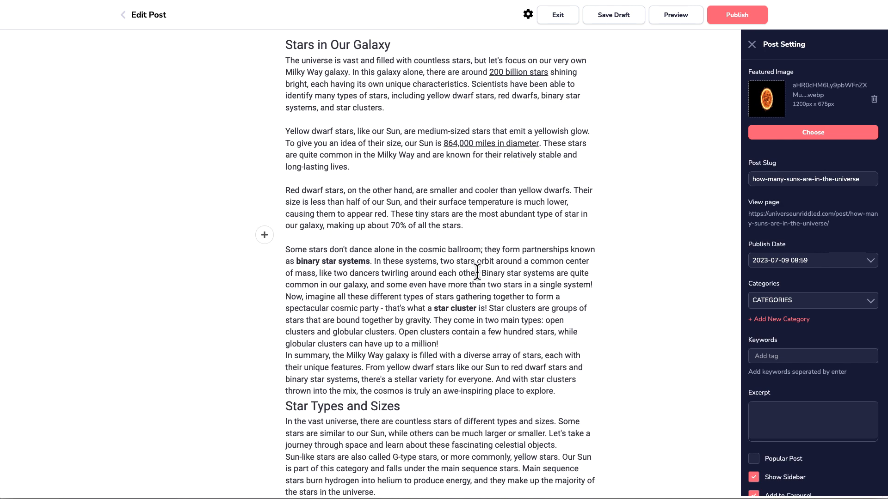
# Step: Insert a blank line between the Key Takeaways list and the Observable Universe heading
pyautogui.scroll(5, 473, 276)
pyautogui.scroll(10, 472, 276)
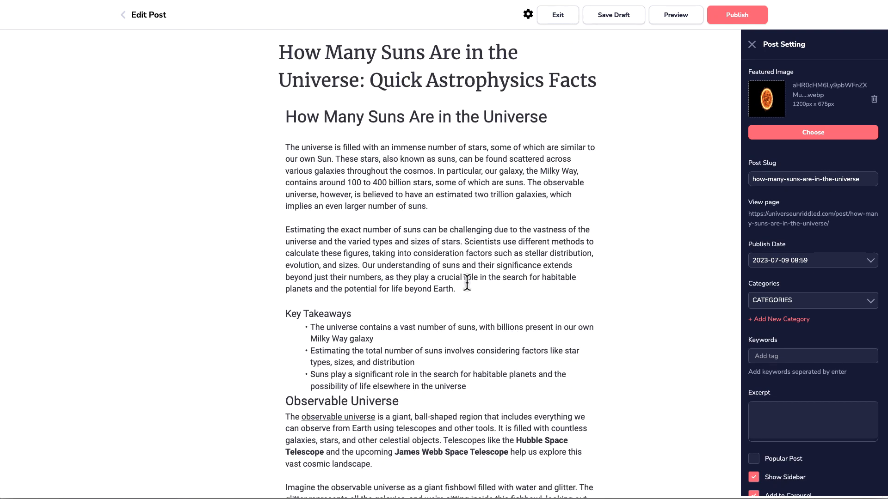
pyautogui.click(472, 388)
pyautogui.press('Return')
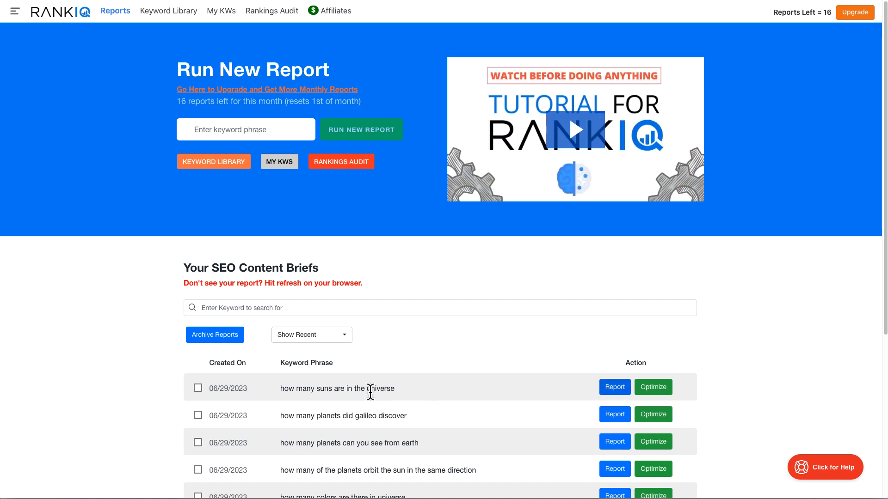
# Step: Compare the RankIQ keyword phrase "how many suns are in the universe" with the blog post's first heading and slug
pyautogui.tripleClick(313, 388)
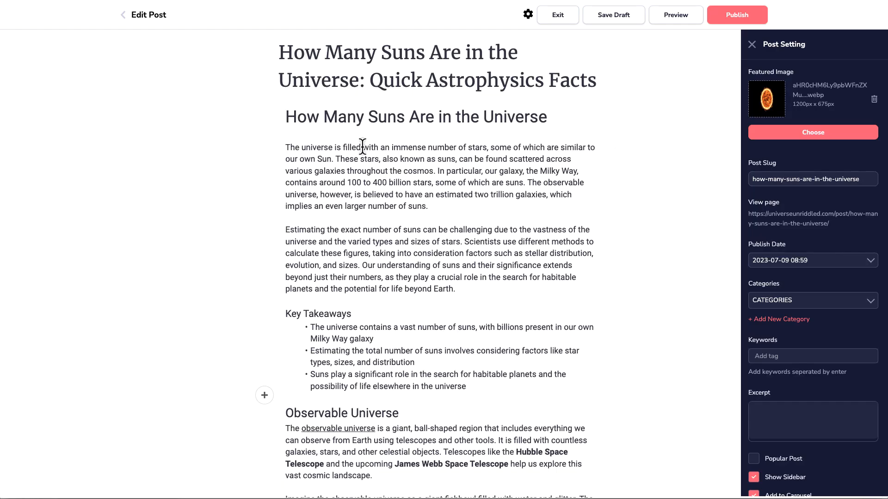
pyautogui.tripleClick(329, 119)
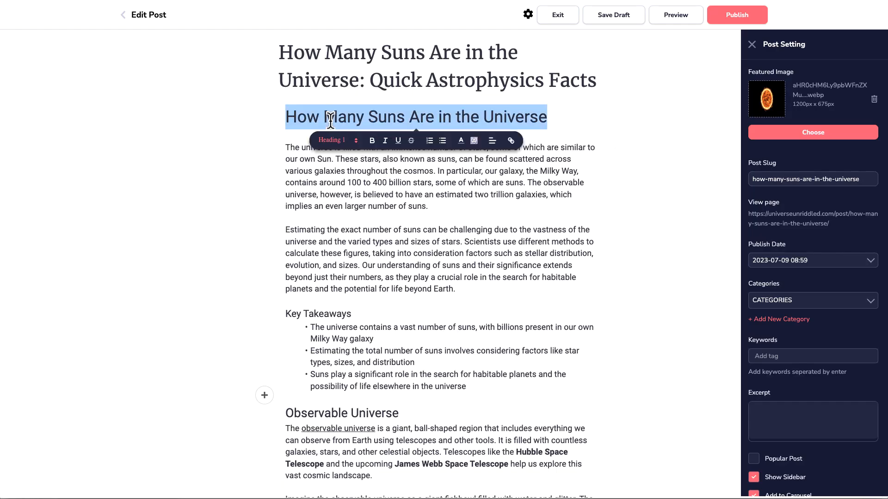
pyautogui.tripleClick(775, 179)
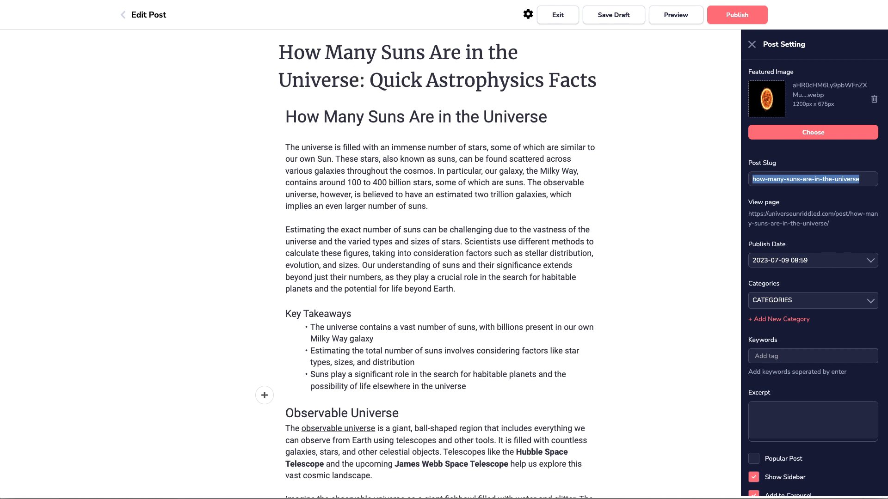
# Step: Open the RankIQ report for "how many suns are in the universe" and examine its topic list, title analysis and title grade
pyautogui.click(592, 1)
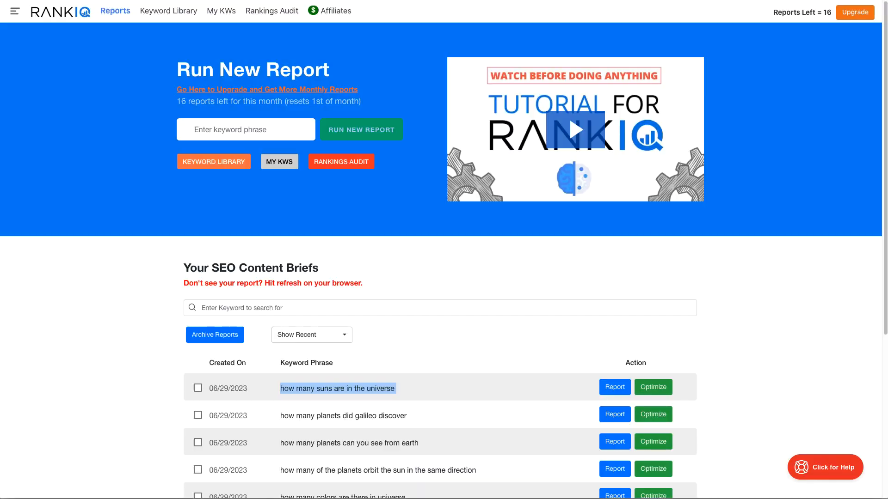
pyautogui.click(611, 389)
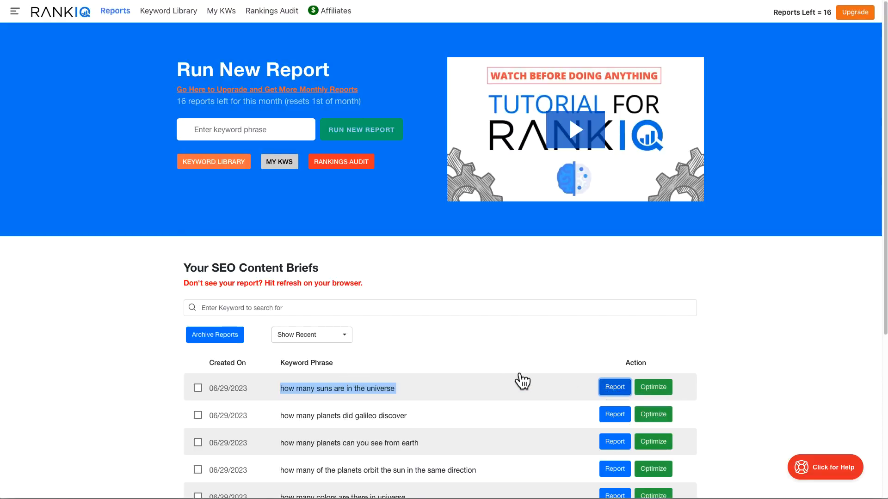
pyautogui.scroll(-1, 158, 317)
pyautogui.scroll(-15, 159, 319)
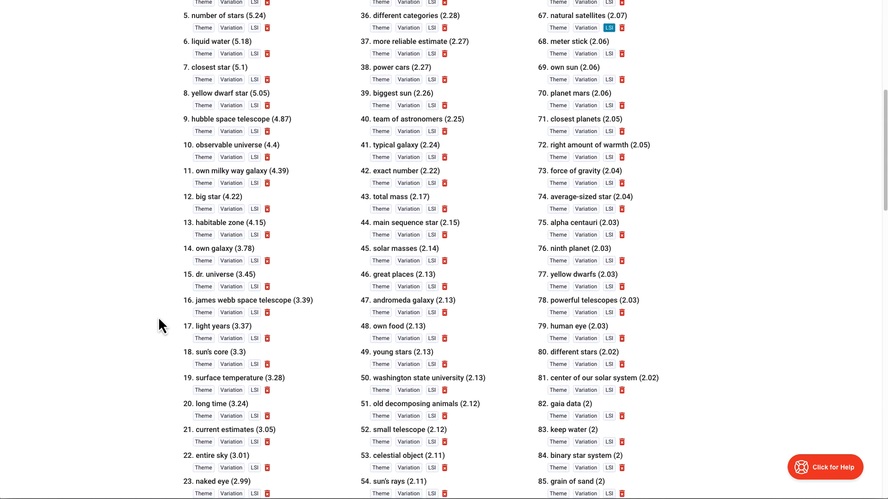
pyautogui.scroll(-8, 159, 320)
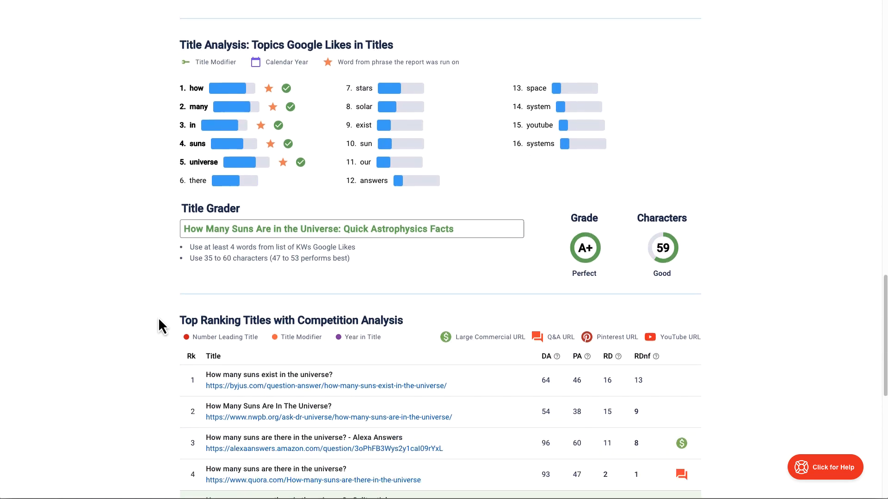
pyautogui.scroll(1, 158, 317)
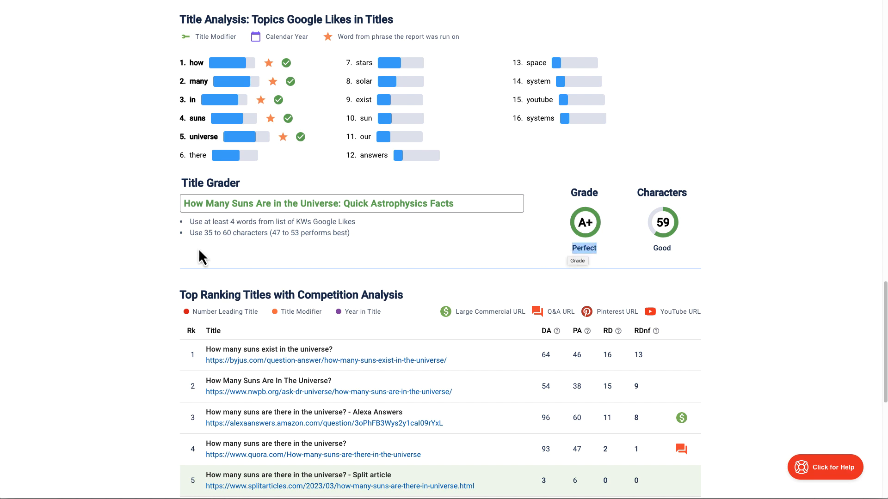
# Step: Open the article in the Content Optimizer and check its word count and grade against the targets
pyautogui.scroll(20, 145, 252)
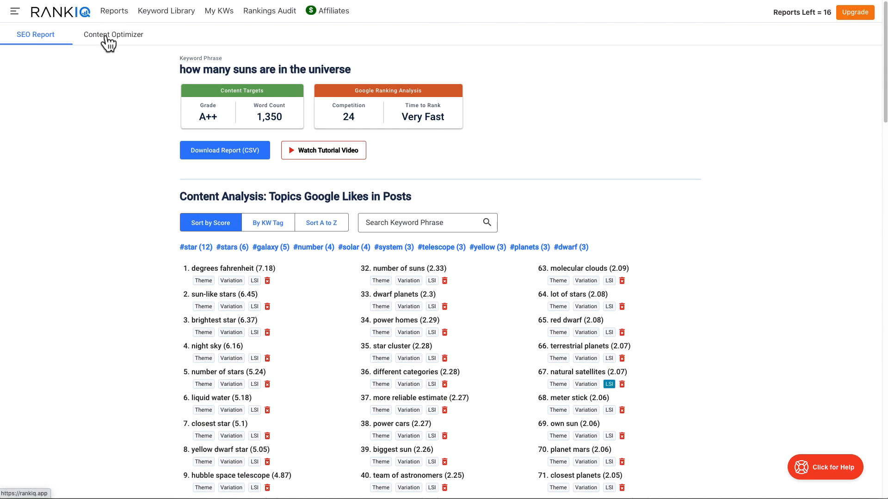
pyautogui.click(108, 40)
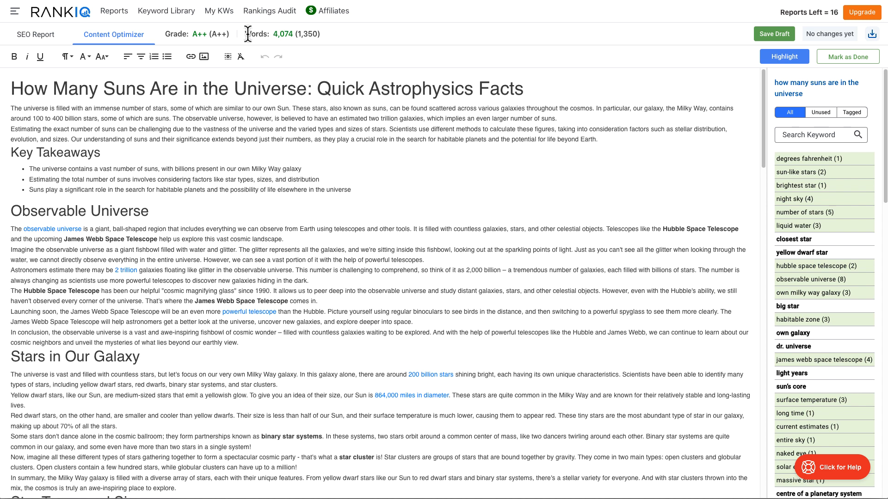
pyautogui.moveTo(245, 34); pyautogui.dragTo(294, 34)
pyautogui.moveTo(192, 34); pyautogui.dragTo(206, 37)
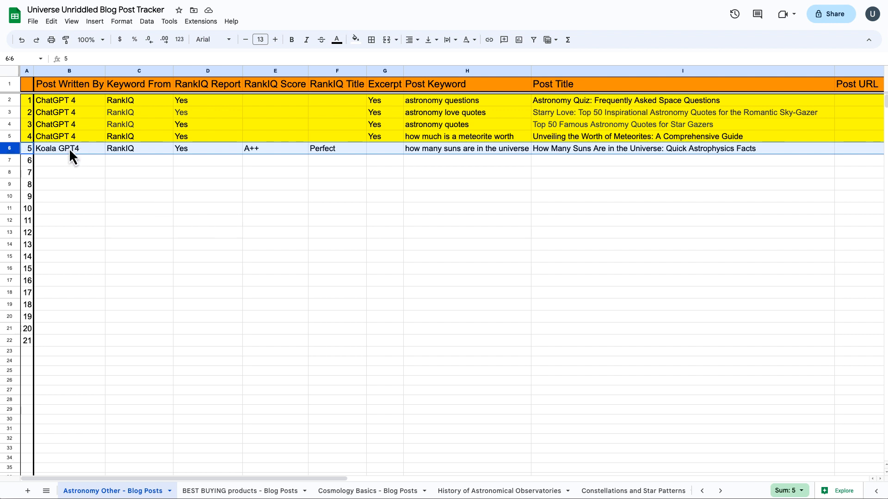
# Step: Switch to the Google Sheets blog post tracker and check the fifth post's entries, including Excerpt, and the Post URL column for posts 1–5
pyautogui.click(424, 151)
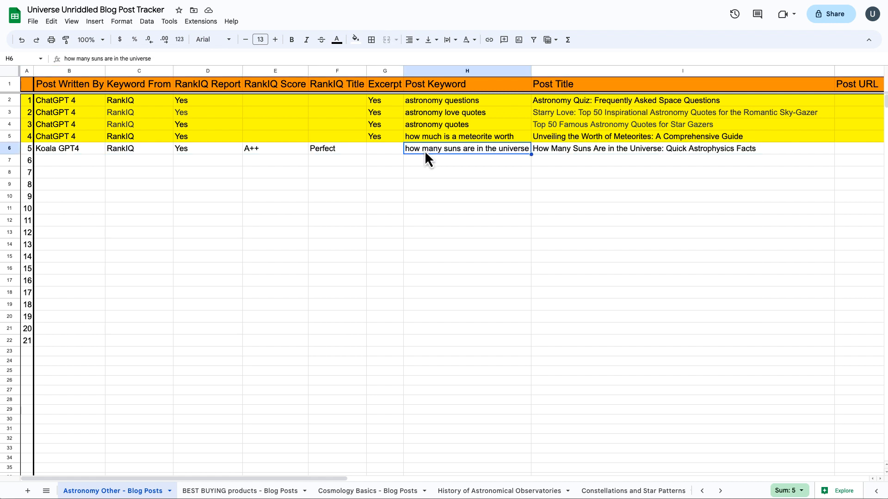
pyautogui.click(91, 150)
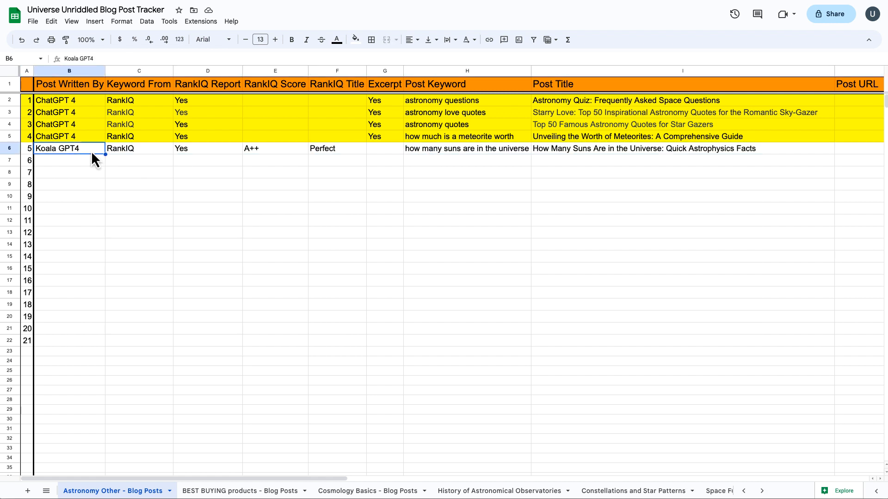
pyautogui.click(140, 150)
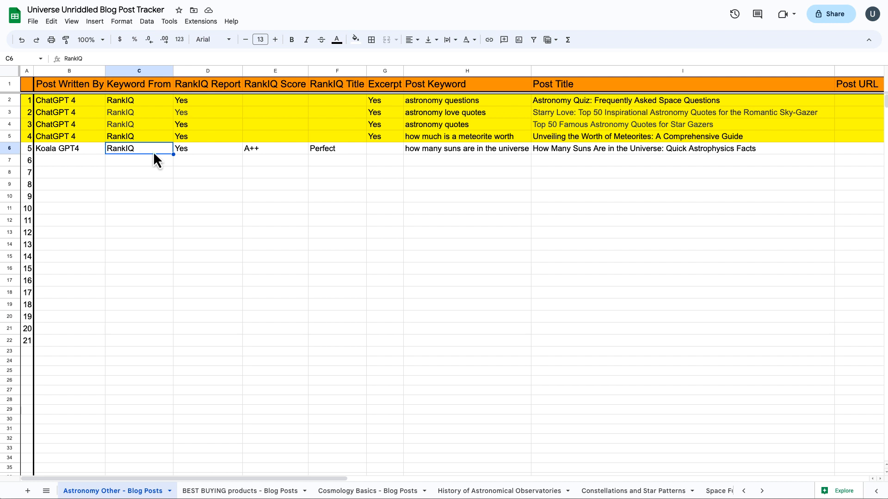
pyautogui.click(205, 149)
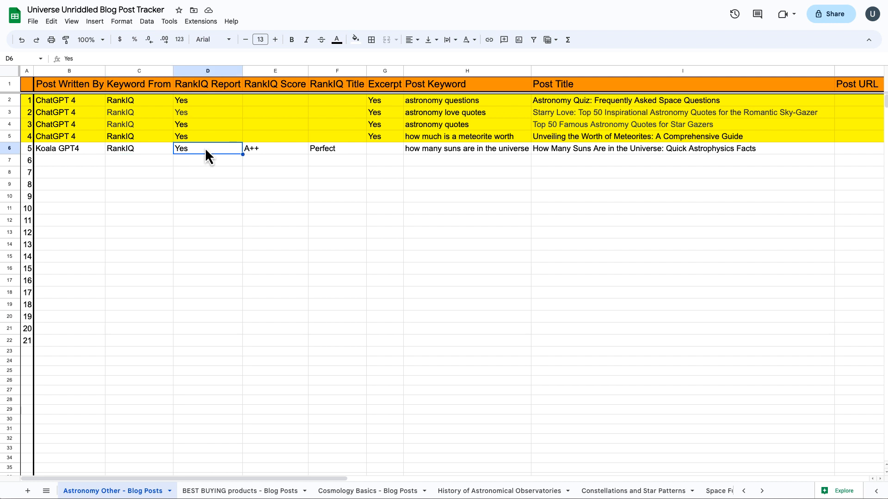
pyautogui.click(268, 147)
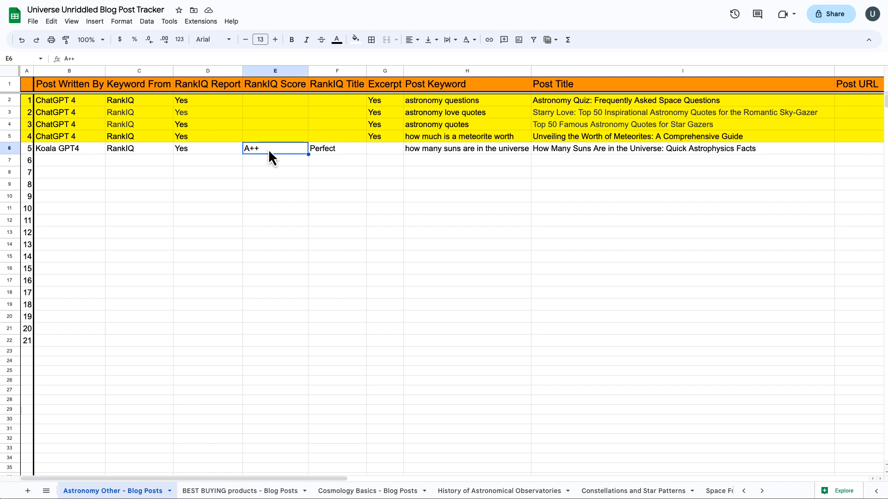
pyautogui.click(339, 149)
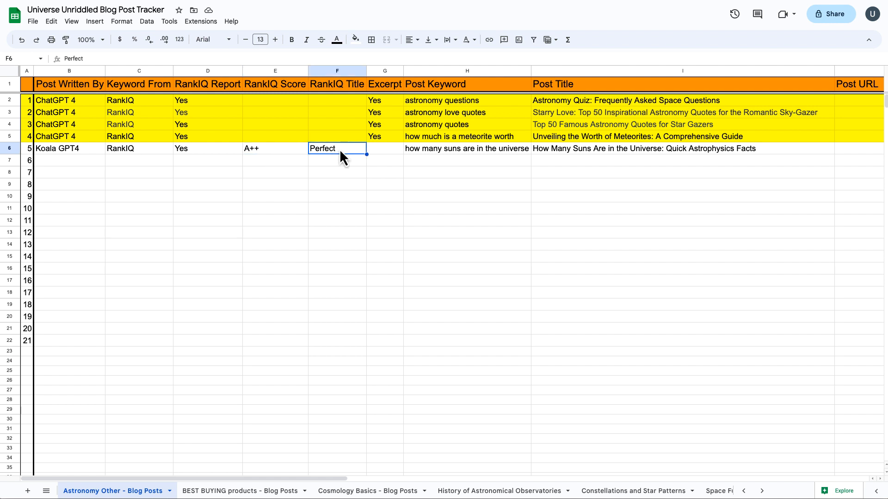
pyautogui.click(378, 151)
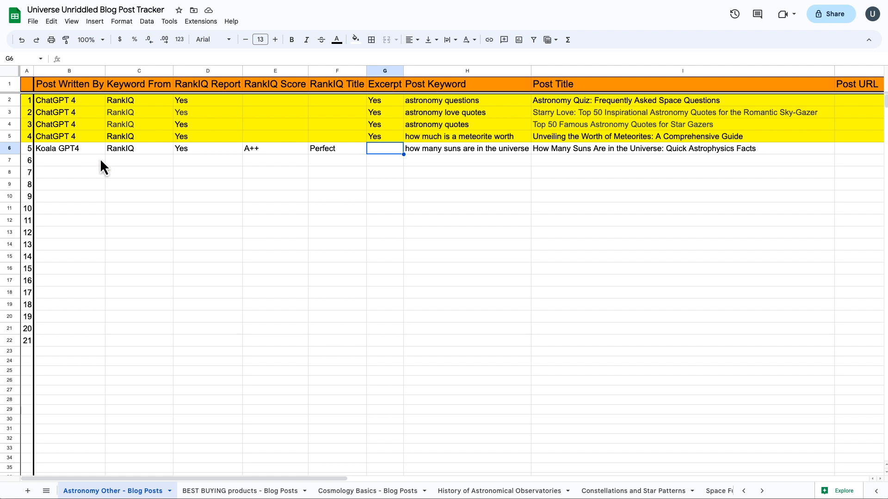
pyautogui.click(842, 103)
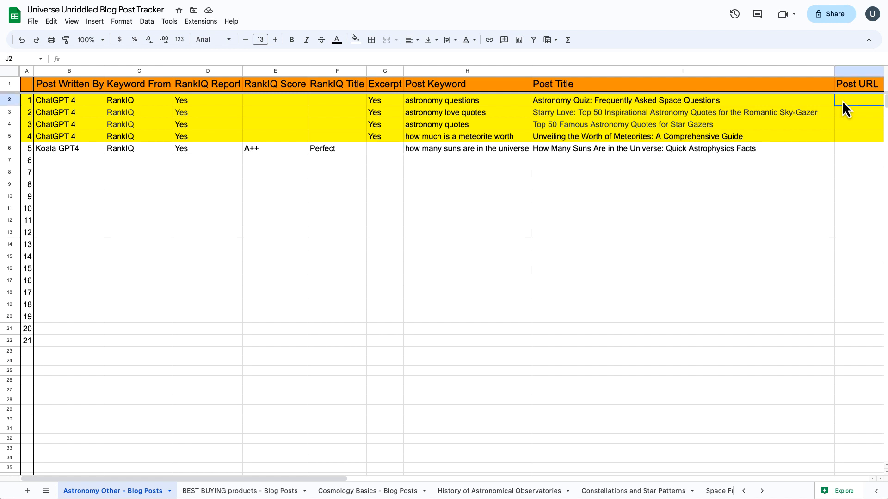
pyautogui.moveTo(853, 146); pyautogui.dragTo(850, 151)
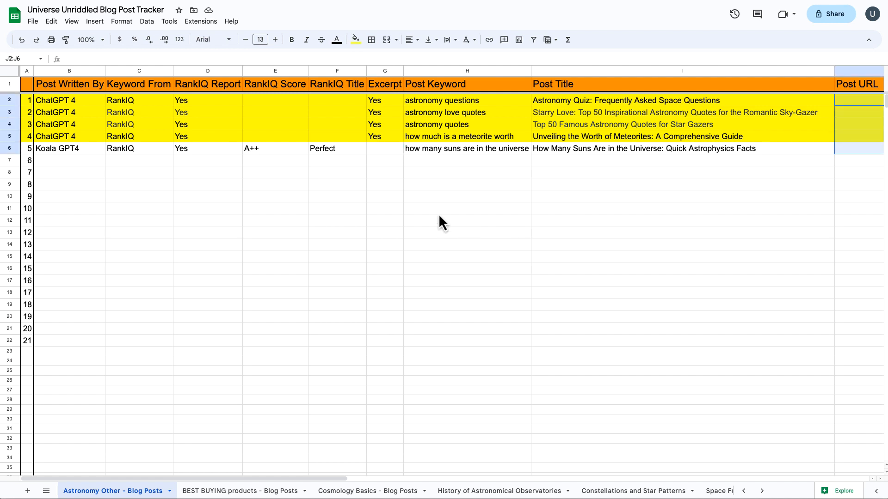
# Step: Switch to RankIQ, review the article's unused keywords in the Content Optimizer, and check the topic analysis in the SEO Report
pyautogui.hotkey('ctrl', 'Tab')
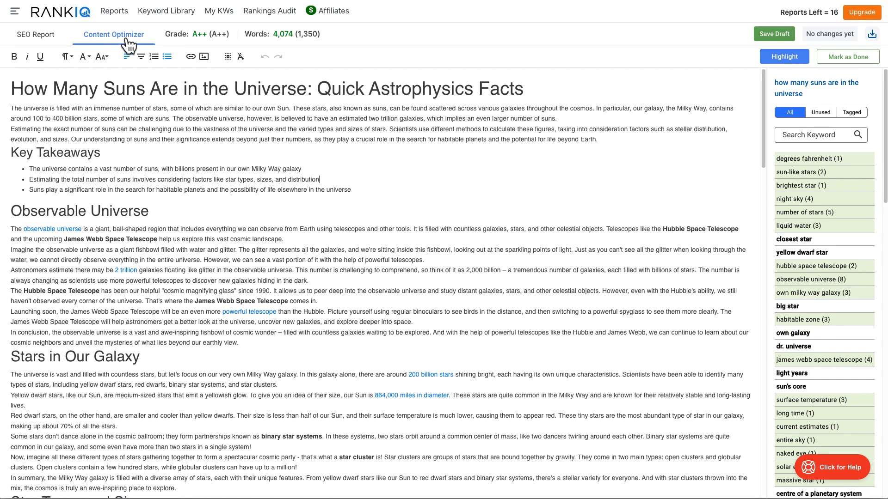
pyautogui.click(821, 114)
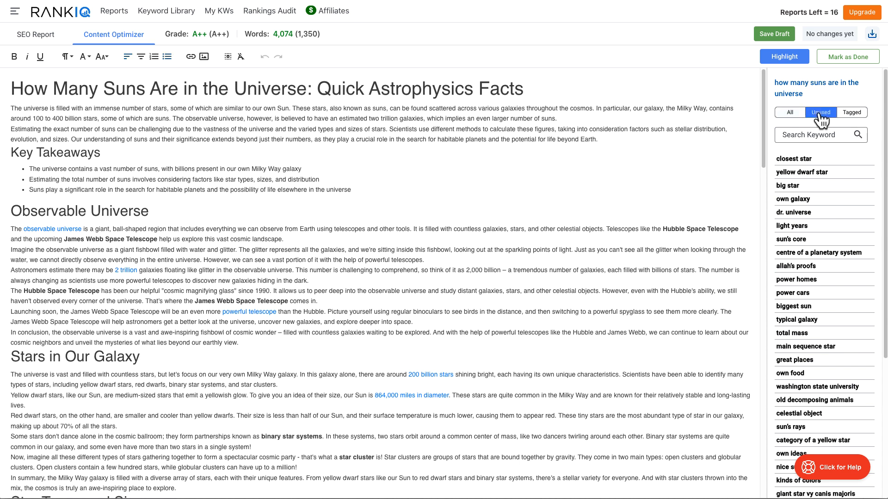
pyautogui.scroll(-5, 791, 217)
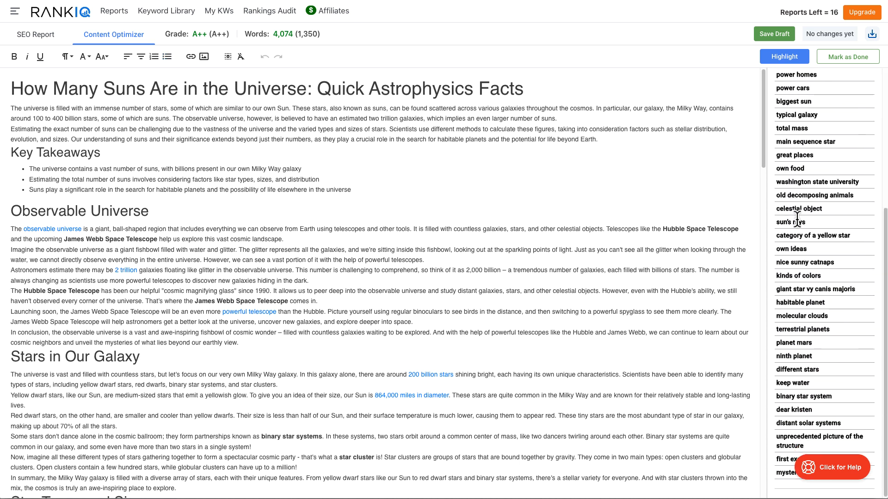
pyautogui.scroll(5, 796, 218)
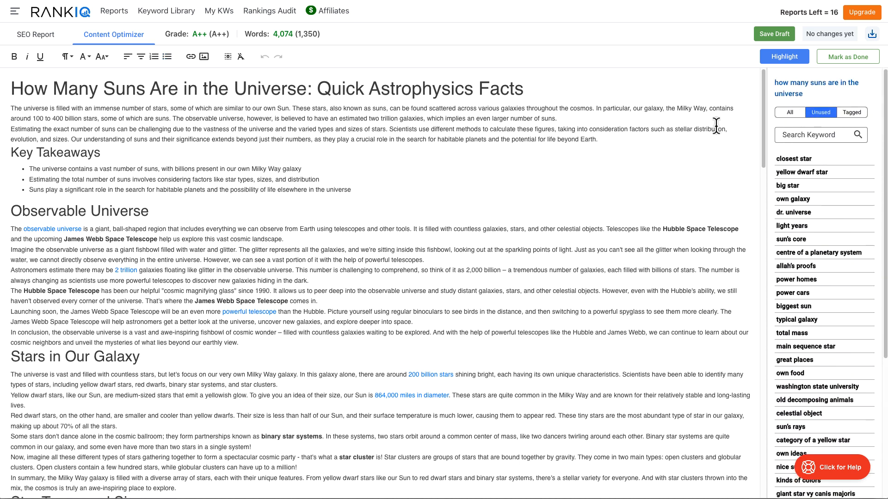
pyautogui.click(33, 37)
pyautogui.moveTo(181, 196); pyautogui.dragTo(424, 209)
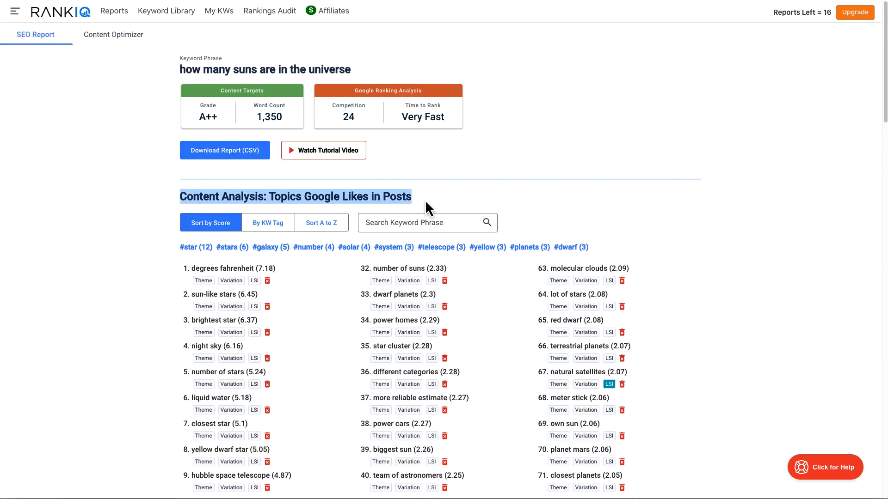
# Step: Switch to Koala, open the details of the "How Many Suns Are in the Universe" article, and examine its generation settings and Extra Section Prompt
pyautogui.click(656, 2)
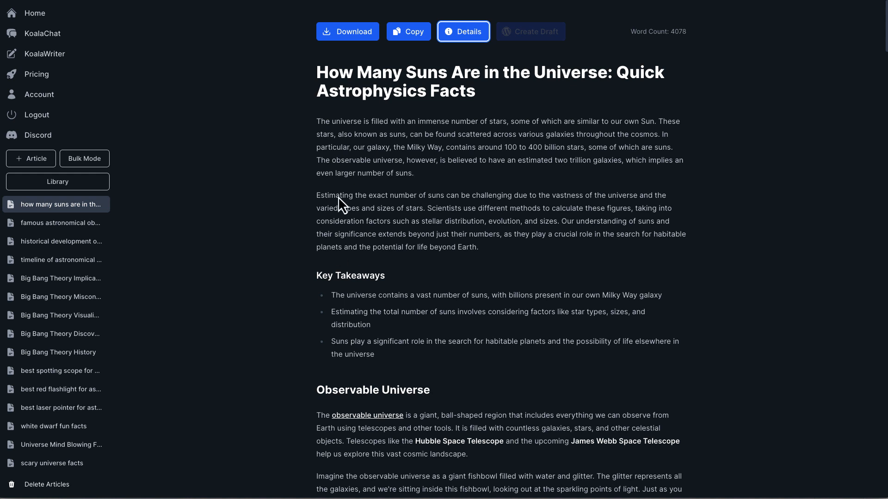
pyautogui.click(460, 36)
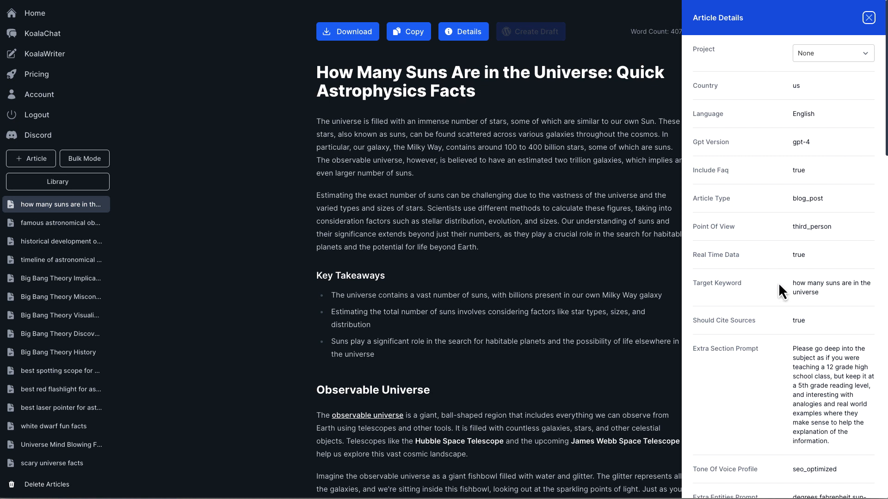
pyautogui.scroll(-3, 770, 325)
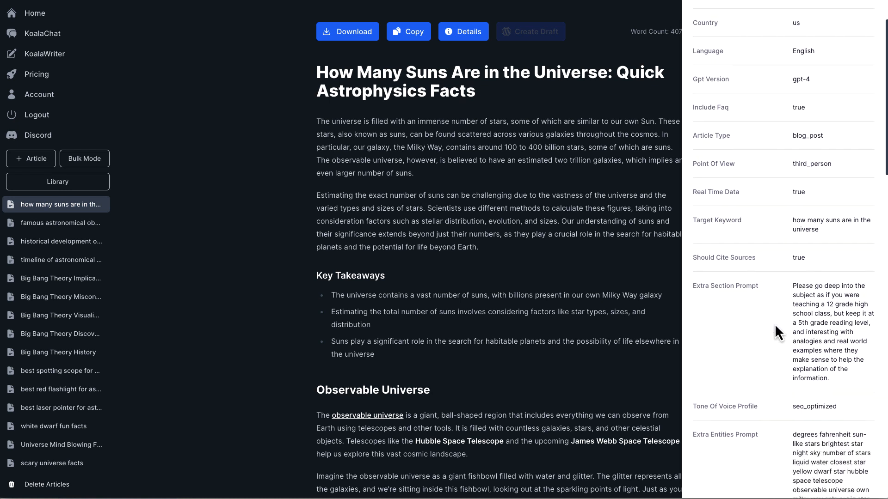
pyautogui.scroll(-5, 766, 287)
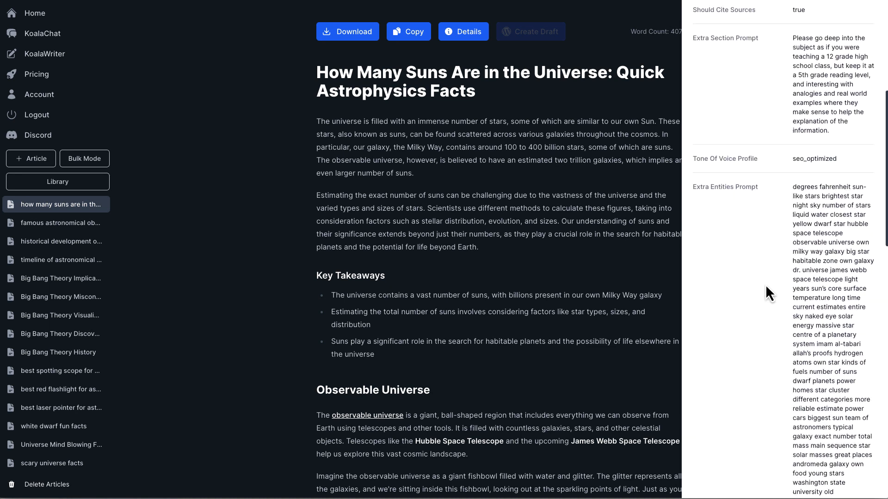
pyautogui.scroll(-1, 765, 284)
# Step: Examine the keywords in the article's Extra Entities Prompt and its outline of headings, and close the article details
pyautogui.moveTo(795, 139); pyautogui.dragTo(835, 158)
pyautogui.moveTo(845, 191); pyautogui.dragTo(866, 376)
pyautogui.scroll(-1, 772, 287)
pyautogui.scroll(-10, 772, 286)
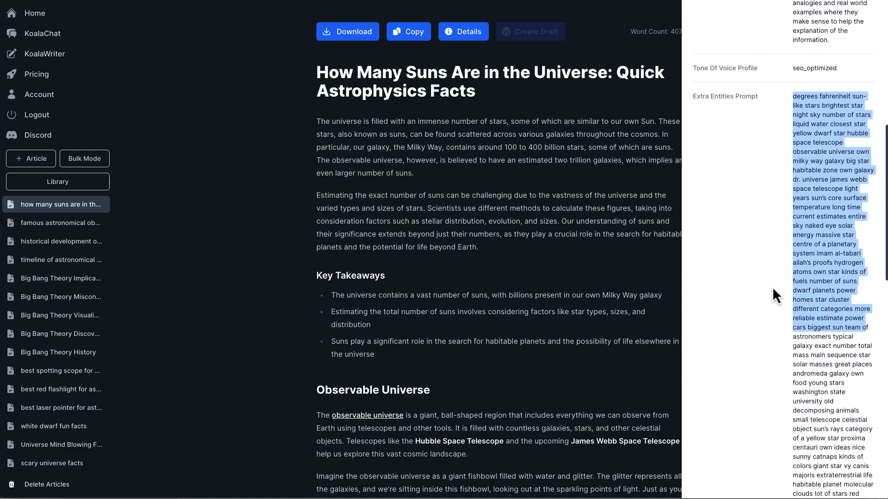
pyautogui.scroll(-2, 773, 285)
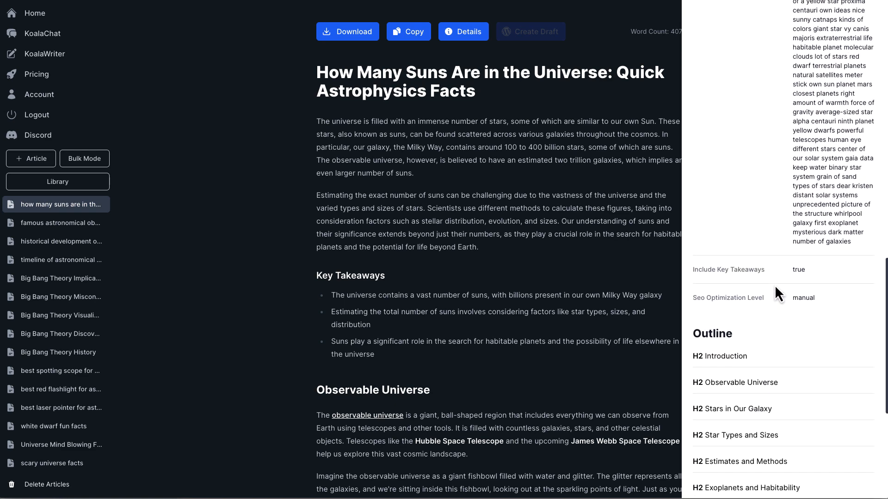
pyautogui.scroll(-3, 781, 250)
pyautogui.scroll(-3, 777, 204)
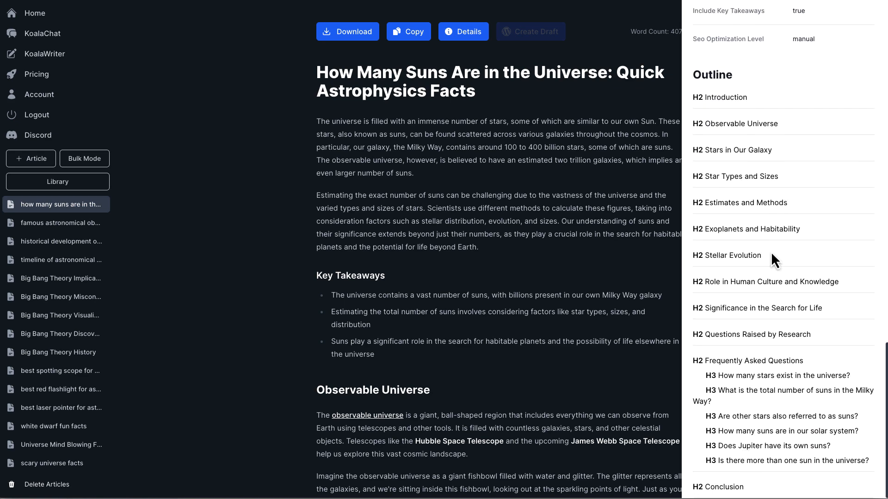
pyautogui.scroll(10, 767, 253)
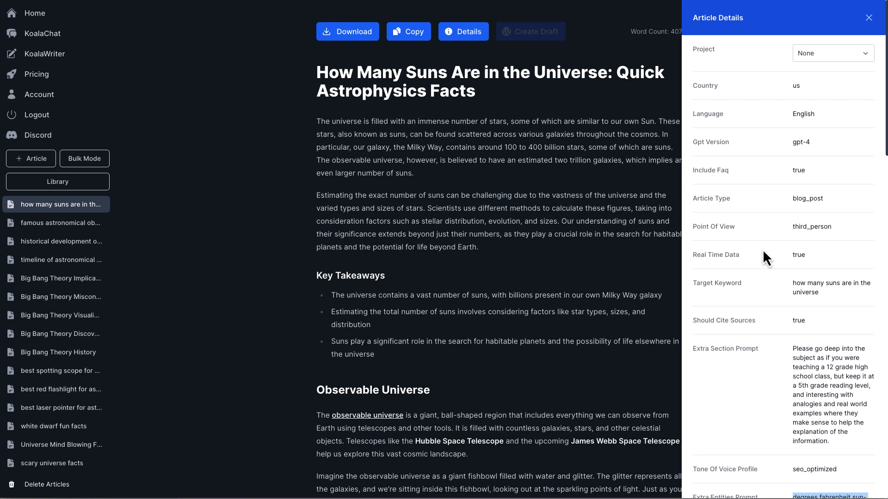
pyautogui.click(868, 18)
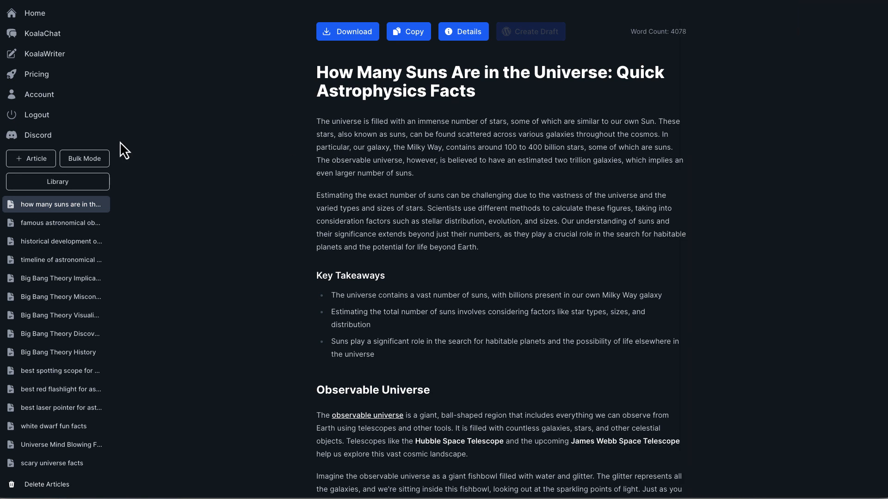
# Step: Open the new article form in KoalaWriter and set the GPT version to GPT-4
pyautogui.click(47, 56)
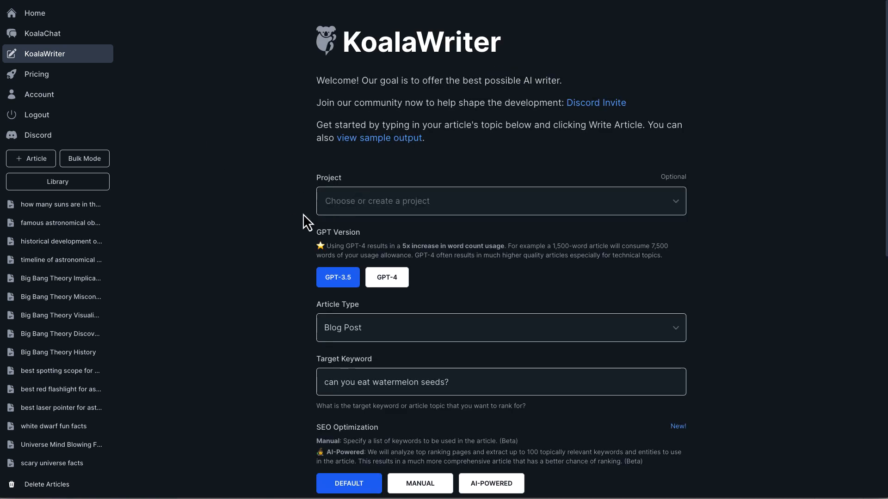
pyautogui.scroll(-3, 301, 217)
pyautogui.click(387, 210)
pyautogui.scroll(-1, 260, 251)
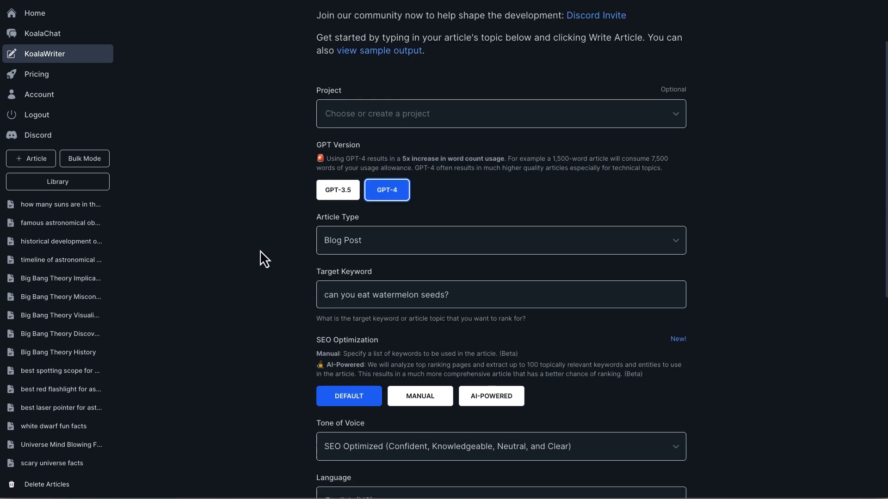
# Step: Try the YouTube Video to Blog Post article type to view its fields, and restore the Blog Post type
pyautogui.scroll(-1, 260, 250)
pyautogui.click(366, 189)
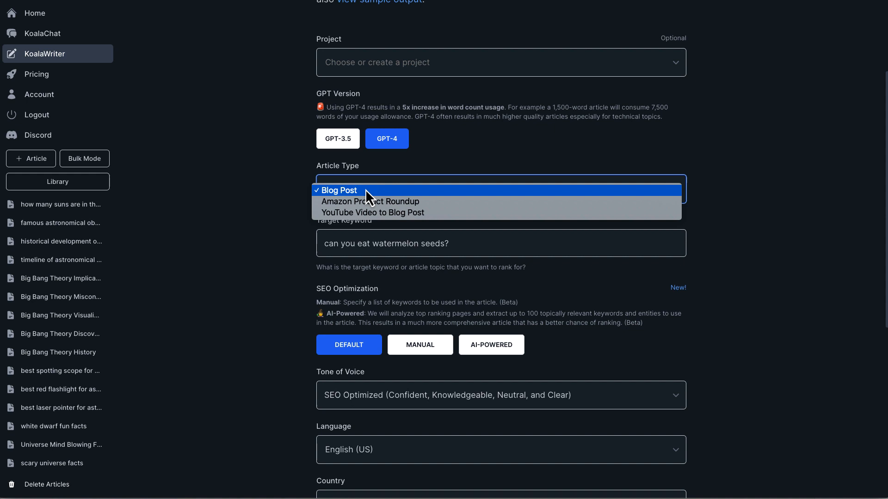
pyautogui.click(383, 213)
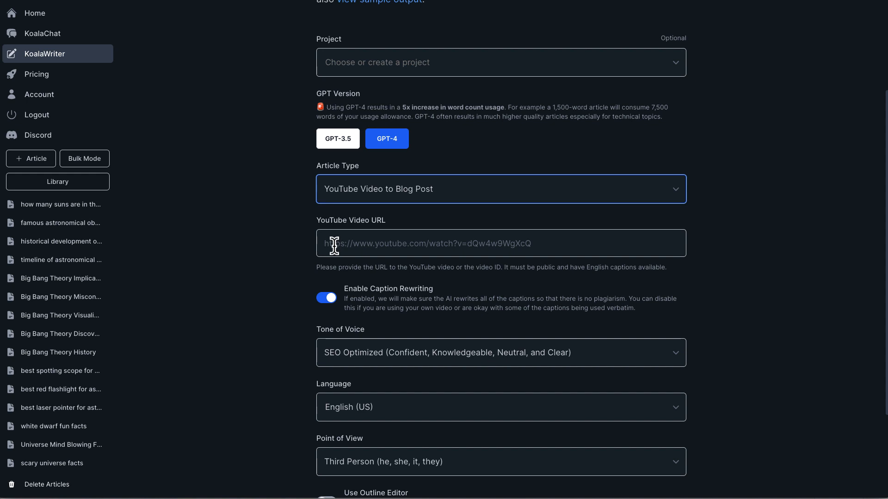
pyautogui.click(362, 190)
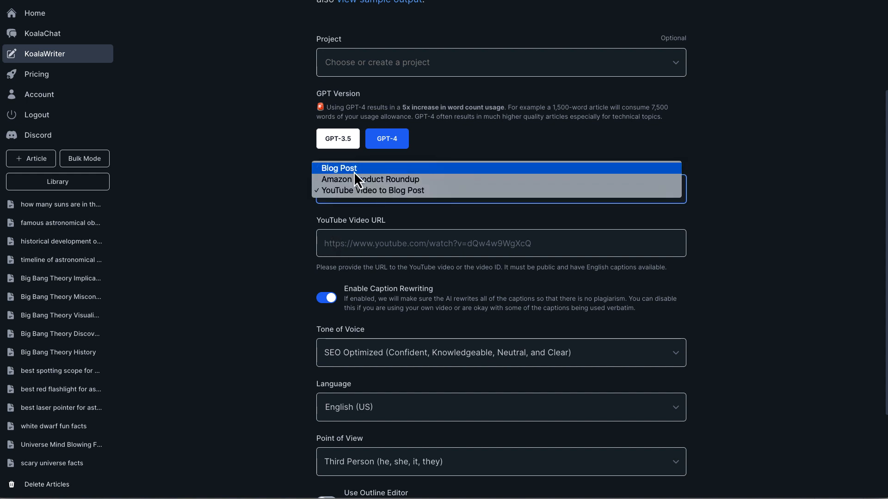
pyautogui.click(354, 171)
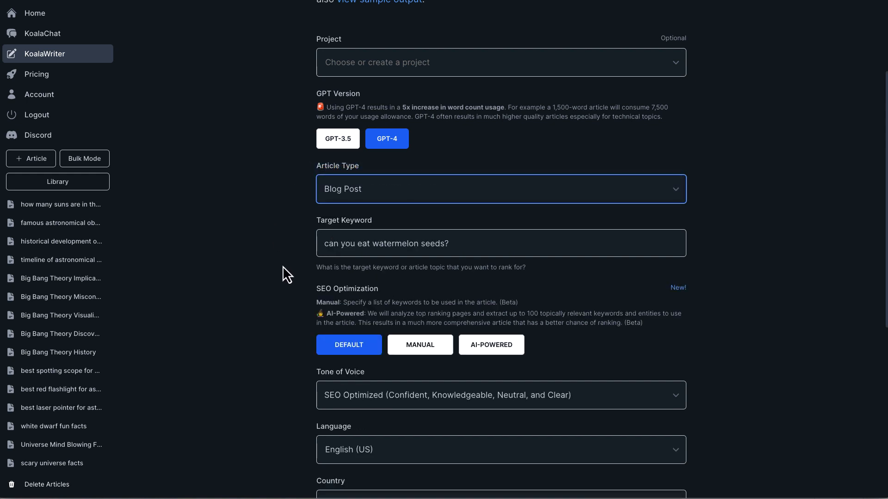
# Step: Examine the Blog Post form's settings, from Target Keyword and SEO Optimization through Point of View and the search, outline and FAQ options
pyautogui.scroll(-3, 283, 267)
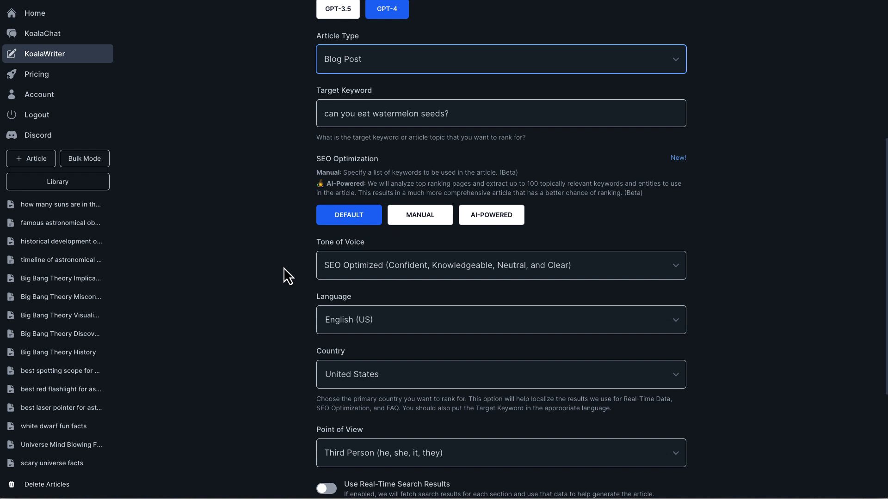
pyautogui.tripleClick(344, 113)
pyautogui.scroll(-4, 270, 219)
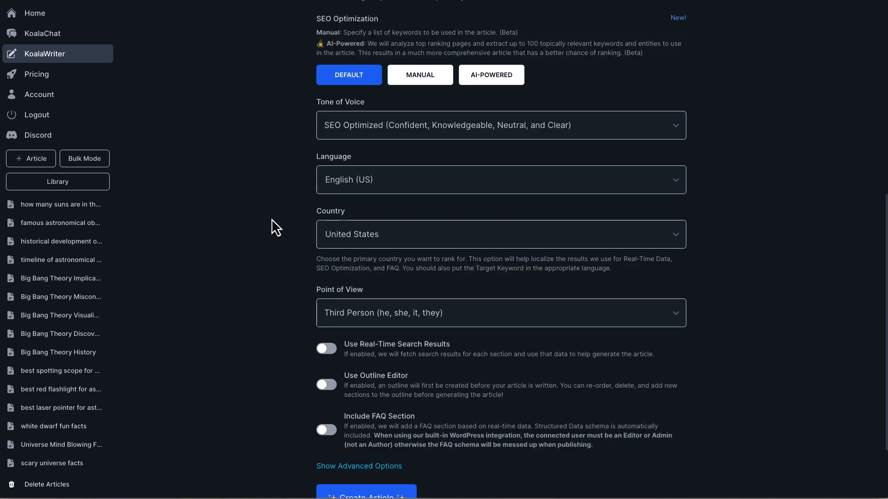
pyautogui.scroll(5, 271, 219)
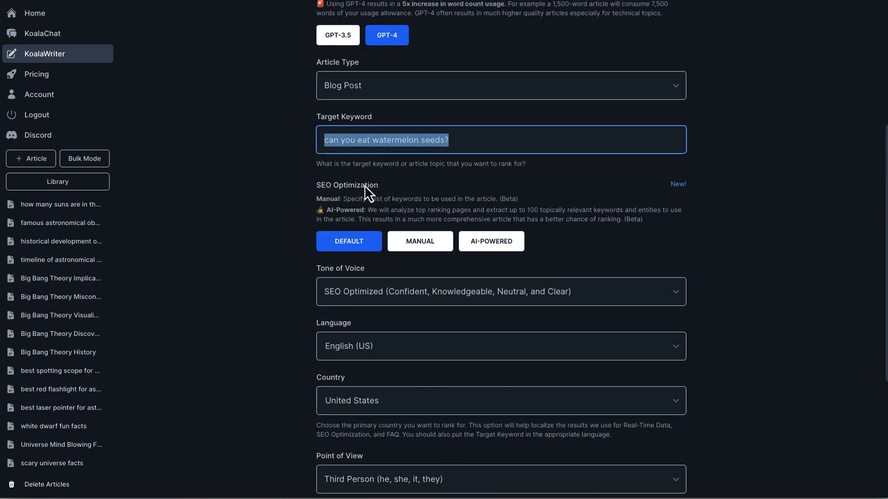
pyautogui.scroll(-2, 284, 279)
pyautogui.scroll(-2, 284, 278)
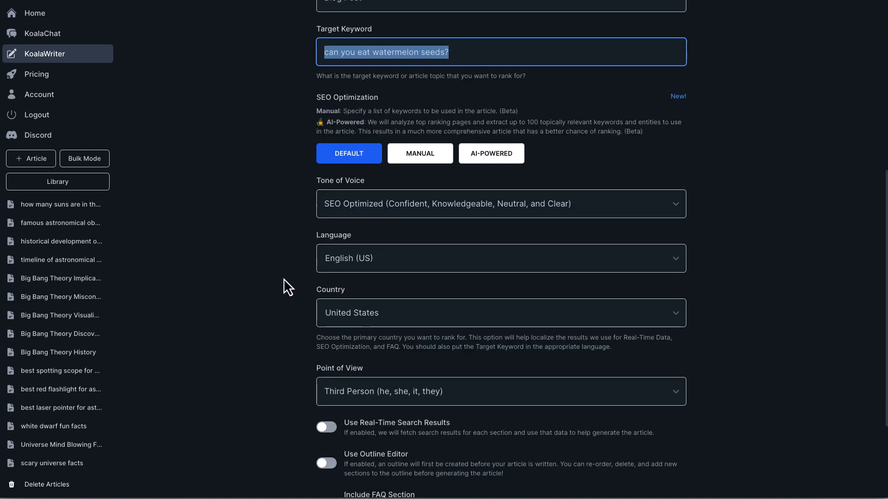
pyautogui.scroll(-2, 322, 387)
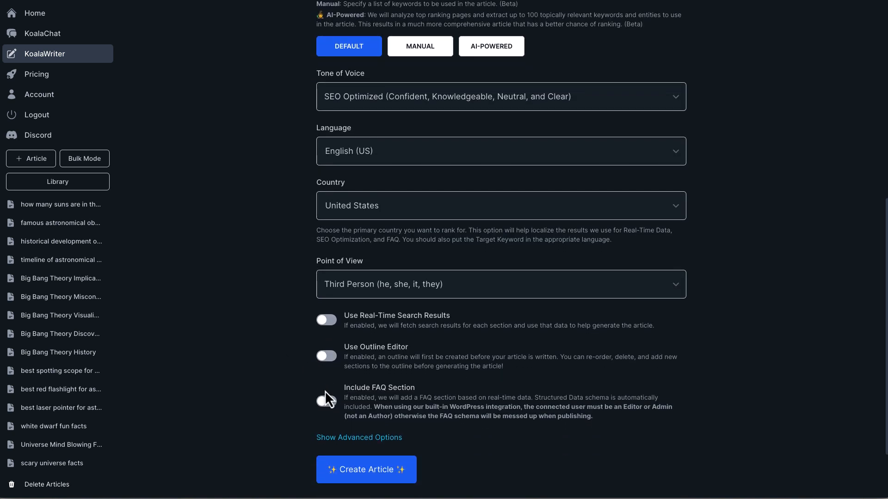
# Step: Show the advanced options and examine the Custom Outline, extra prompt and Key Takeaways fields and the current word usage
pyautogui.click(359, 438)
pyautogui.scroll(-2, 285, 407)
pyautogui.scroll(-4, 286, 403)
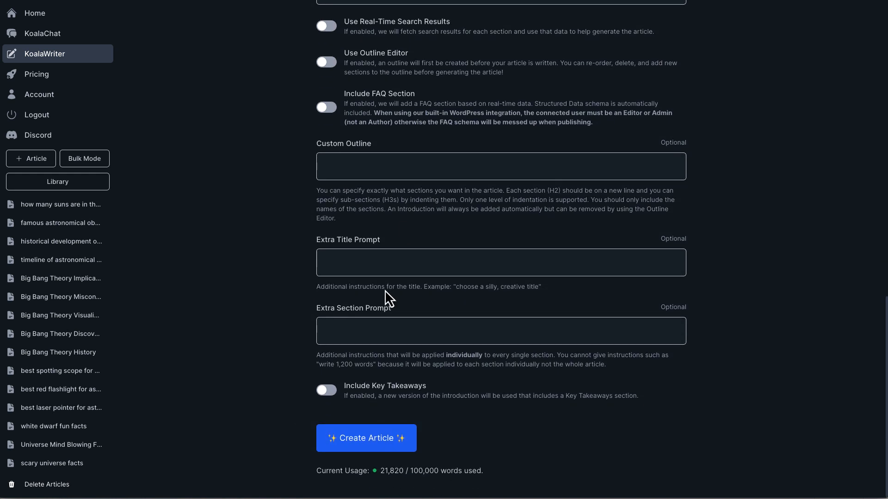
pyautogui.moveTo(396, 309); pyautogui.dragTo(320, 310)
pyautogui.click(343, 332)
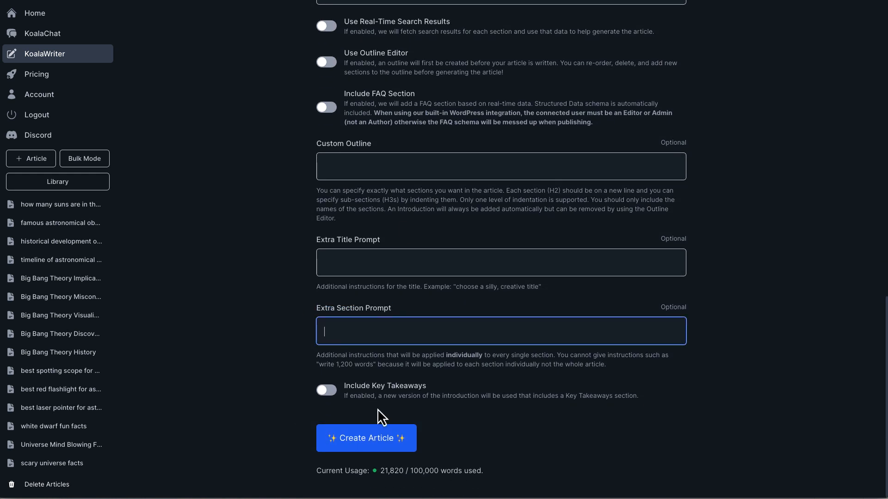
pyautogui.moveTo(484, 471); pyautogui.dragTo(379, 471)
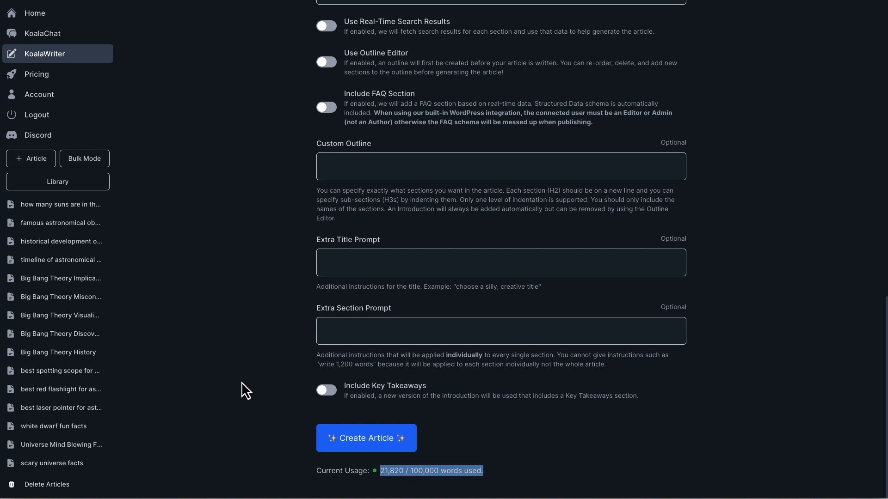
# Step: Enter Bulk Mode and examine its form, including multi-line Target Keyword, Integrated Account, Webhook URL and extra prompt settings
pyautogui.click(93, 162)
pyautogui.scroll(-6, 292, 223)
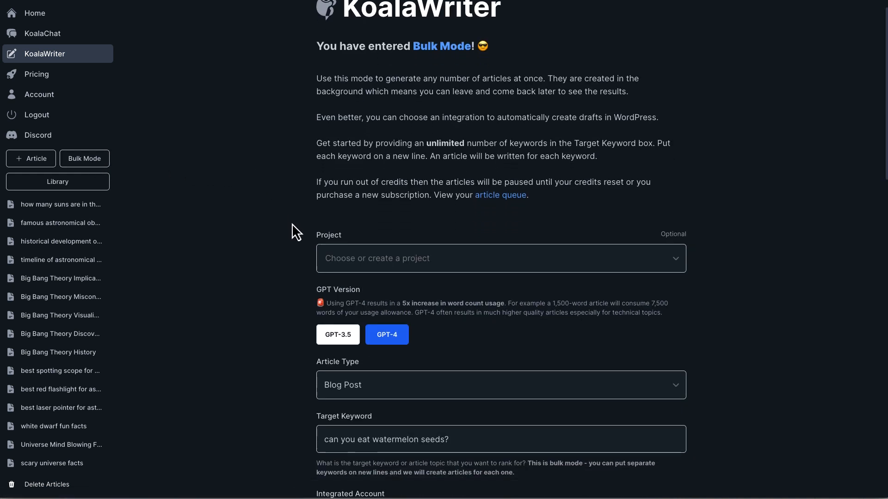
pyautogui.tripleClick(336, 194)
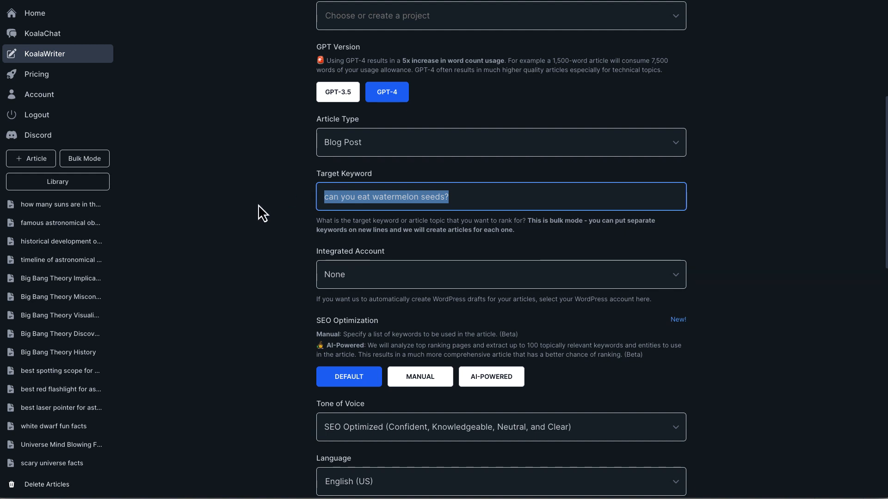
pyautogui.scroll(-5, 271, 206)
pyautogui.scroll(-6, 271, 204)
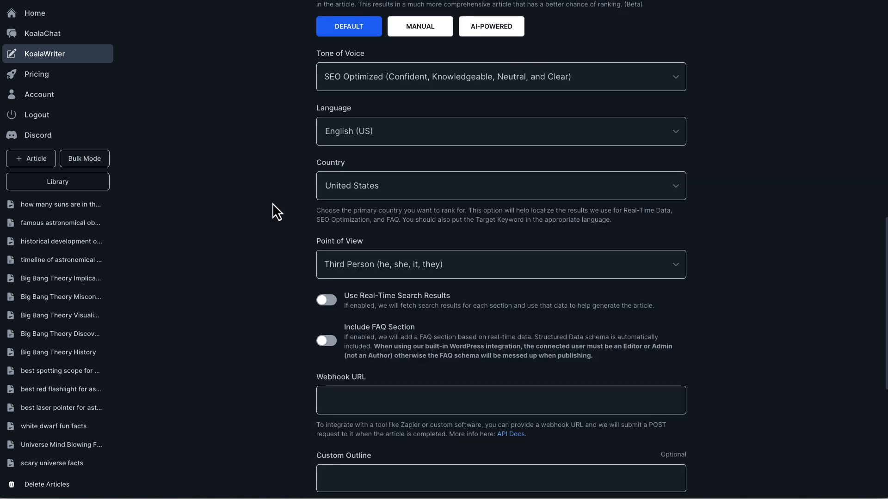
pyautogui.scroll(-4, 266, 200)
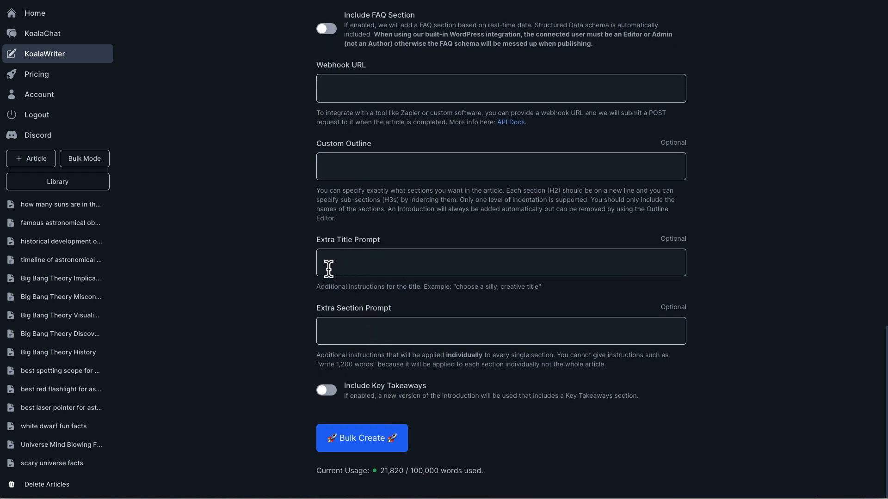
pyautogui.scroll(1, 301, 275)
pyautogui.scroll(5, 301, 273)
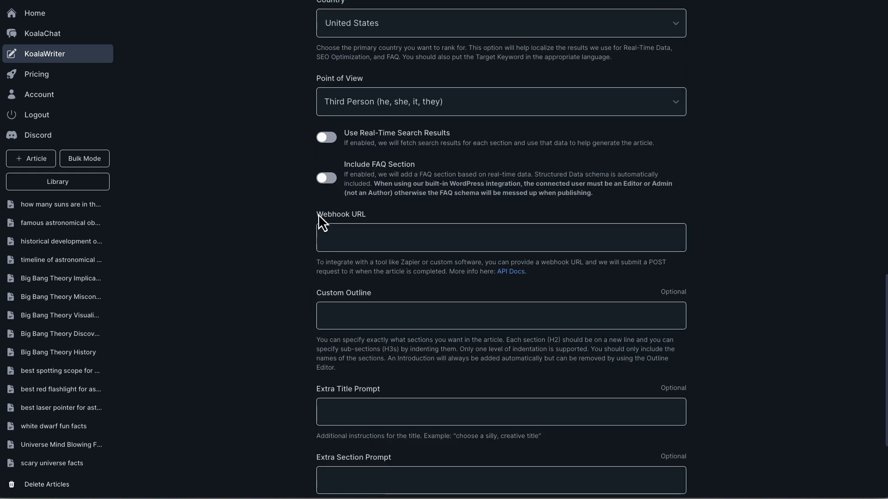
pyautogui.scroll(2, 310, 180)
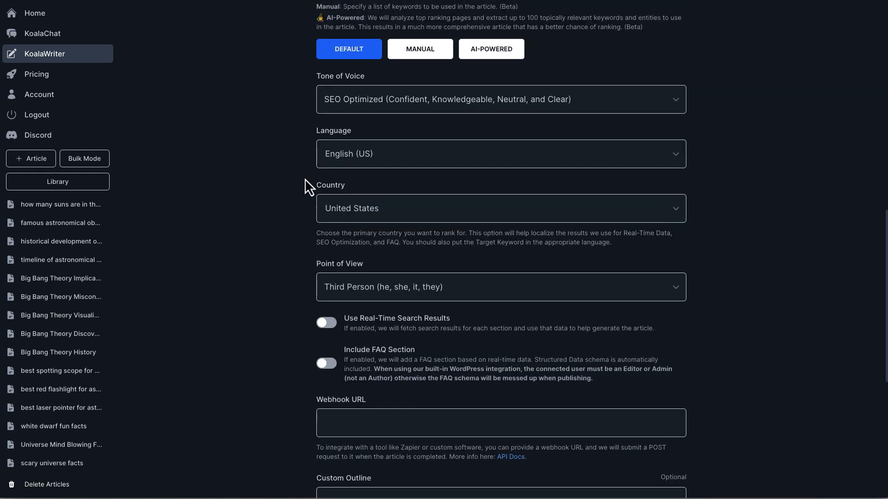
pyautogui.scroll(1, 284, 179)
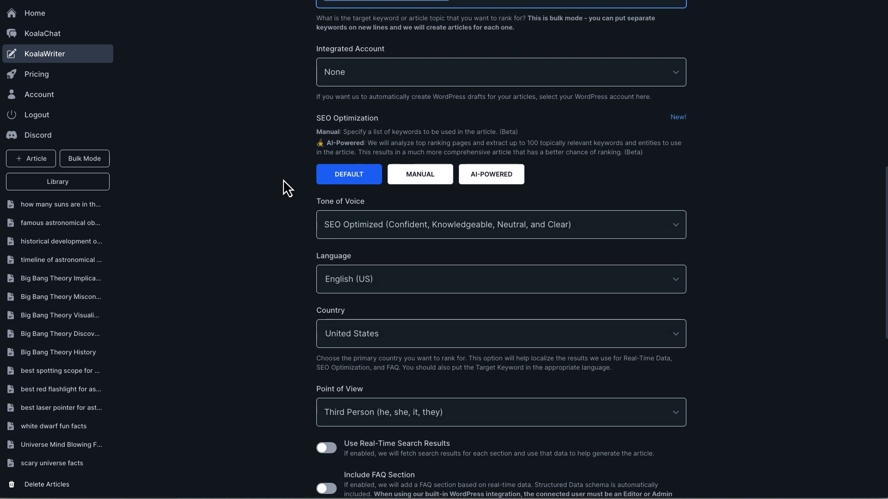
# Step: Set the bulk form's SEO Optimization to Manual and examine the instructions of the Related Keywords / Entities / Topics field
pyautogui.click(418, 182)
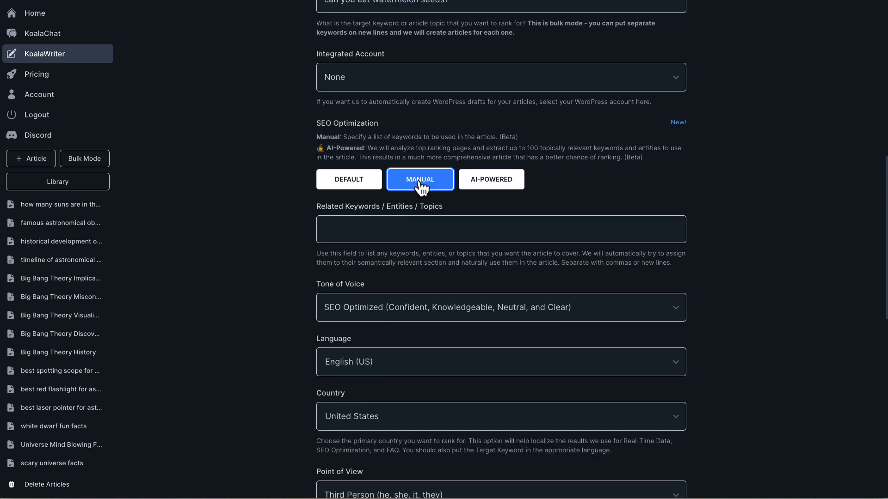
pyautogui.click(327, 233)
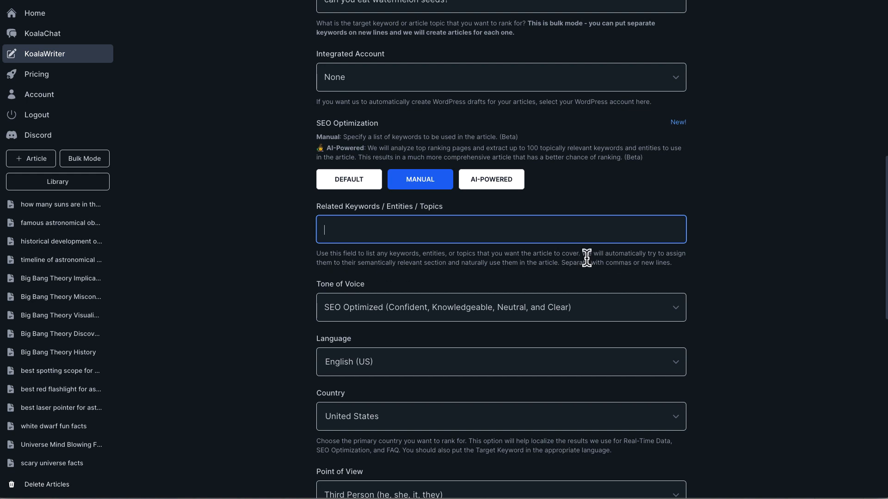
pyautogui.moveTo(582, 255); pyautogui.dragTo(682, 267)
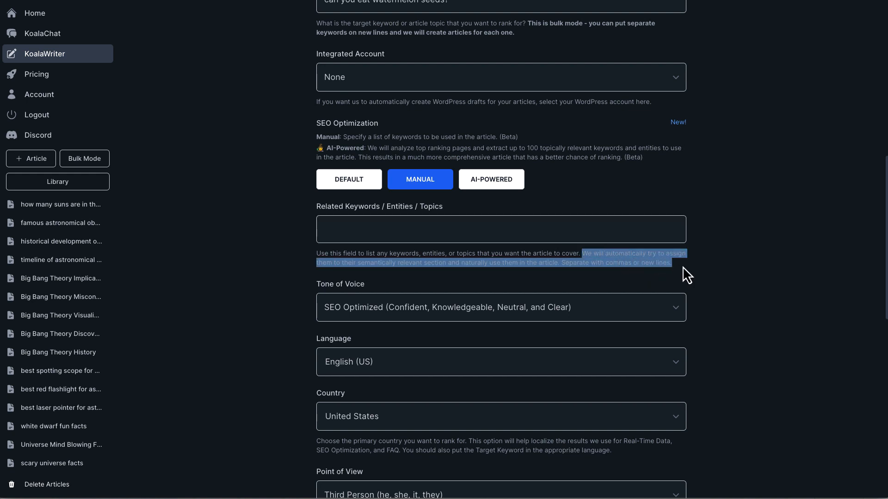
pyautogui.click(686, 265)
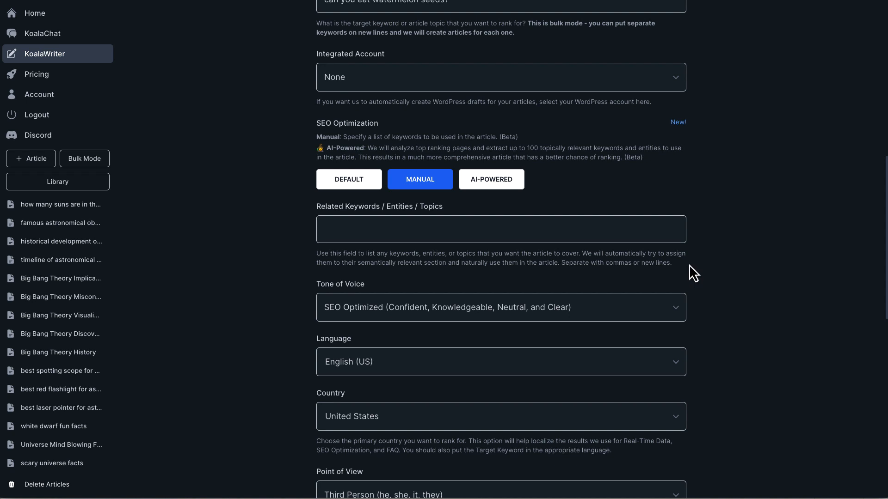
pyautogui.scroll(2, 271, 231)
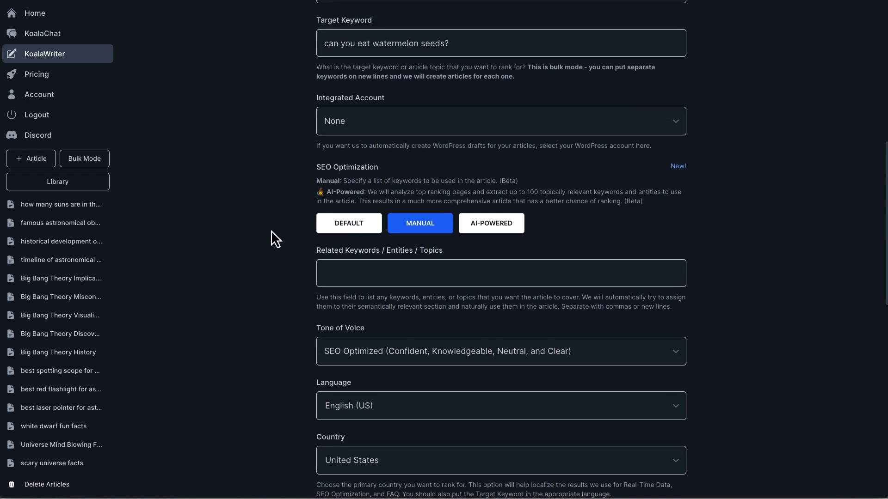
pyautogui.scroll(4, 271, 231)
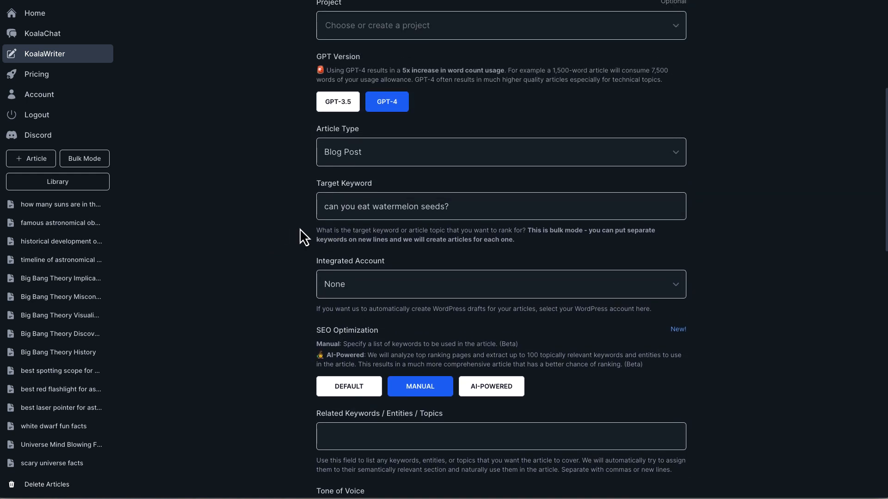
pyautogui.scroll(2, 288, 230)
pyautogui.scroll(3, 287, 229)
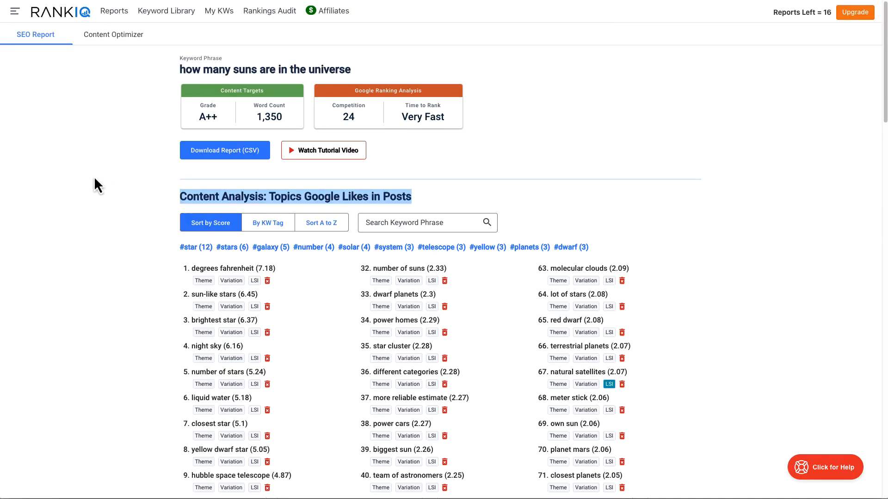
# Step: Switch to RankIQ's Content Optimizer for the suns post and examine its word count and the article down to the conclusion
pyautogui.click(115, 42)
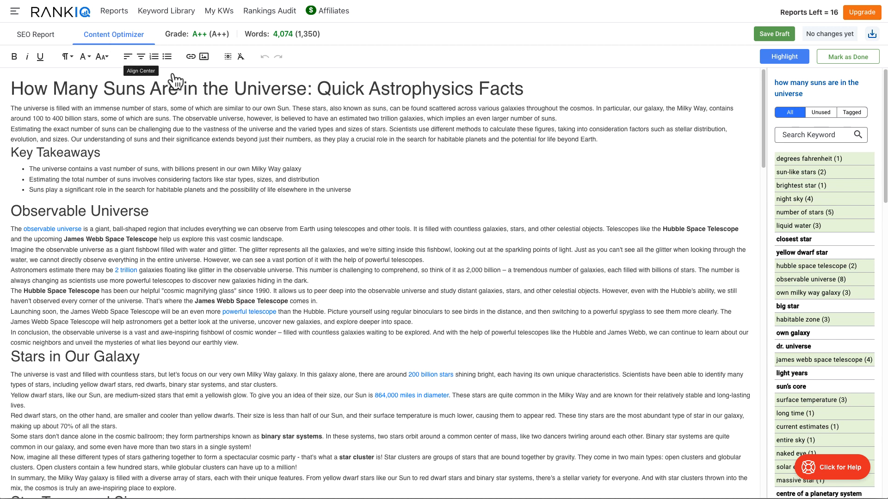
pyautogui.moveTo(324, 39); pyautogui.dragTo(275, 35)
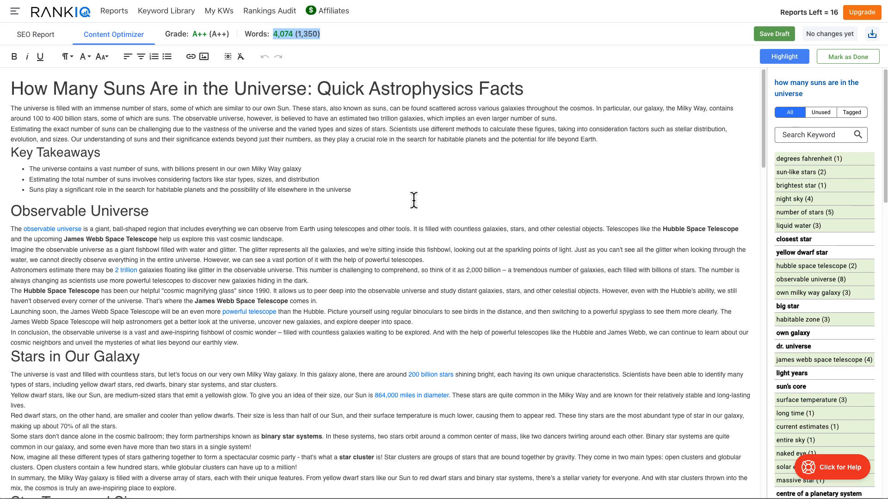
pyautogui.scroll(-8, 357, 200)
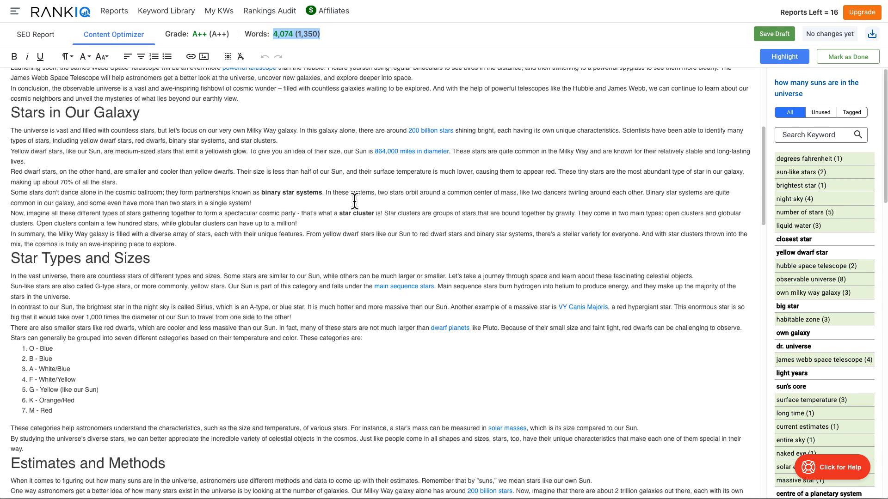
pyautogui.scroll(-14, 355, 202)
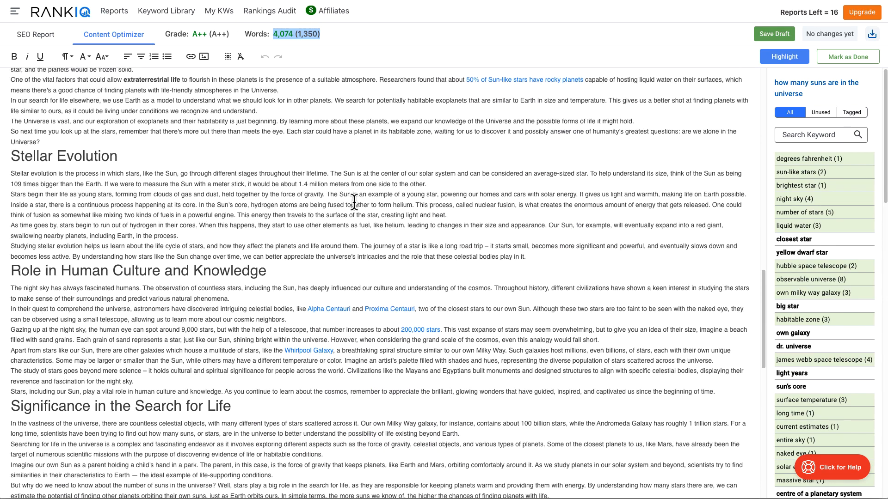
pyautogui.scroll(-4, 354, 204)
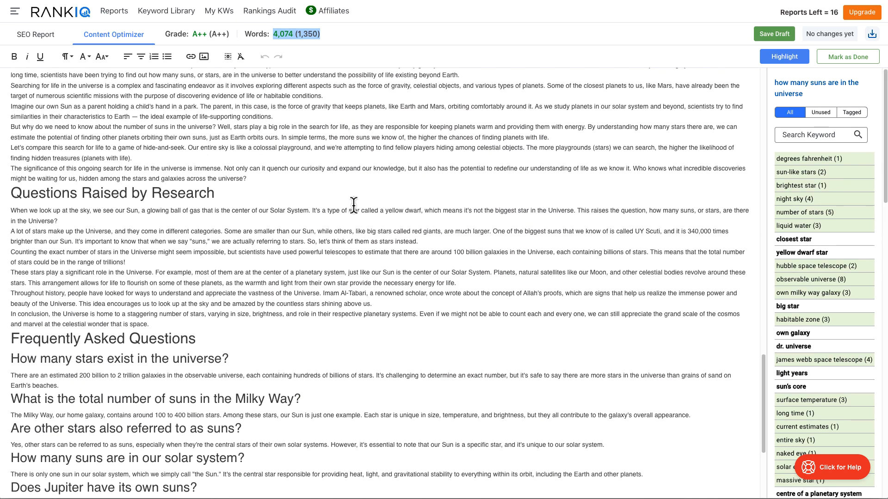
pyautogui.scroll(-4, 353, 204)
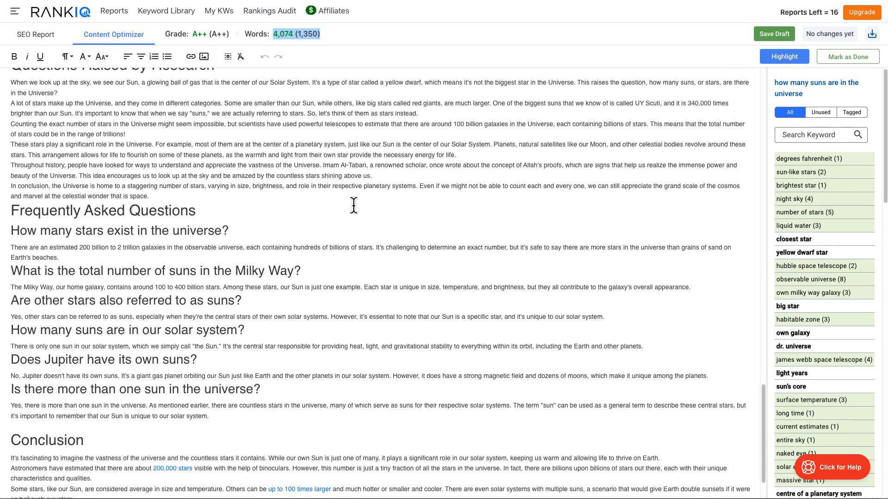
# Step: Review the article's section headings from Estimates and Methods back up to Stars in Our Galaxy and the introduction
pyautogui.scroll(15, 354, 204)
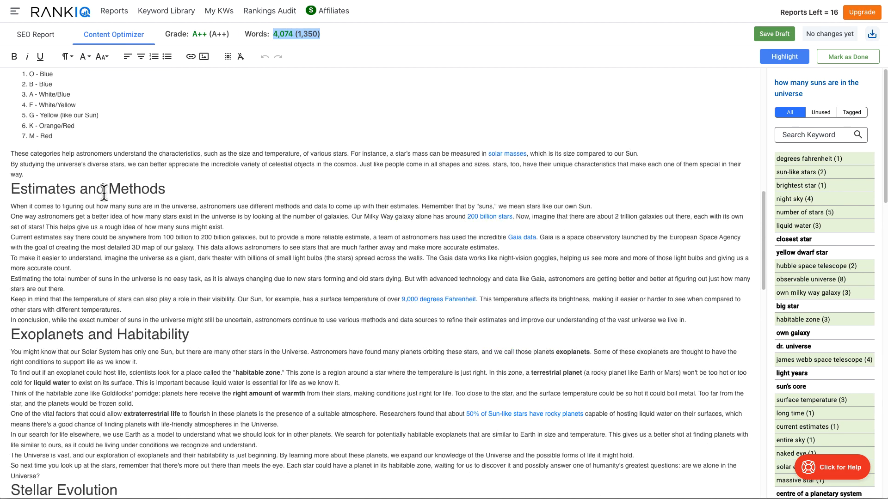
pyautogui.tripleClick(104, 193)
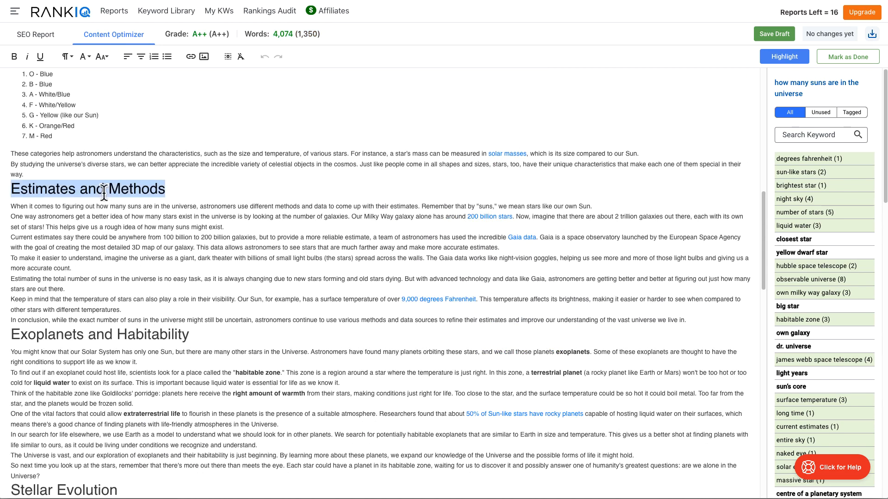
pyautogui.scroll(7, 104, 193)
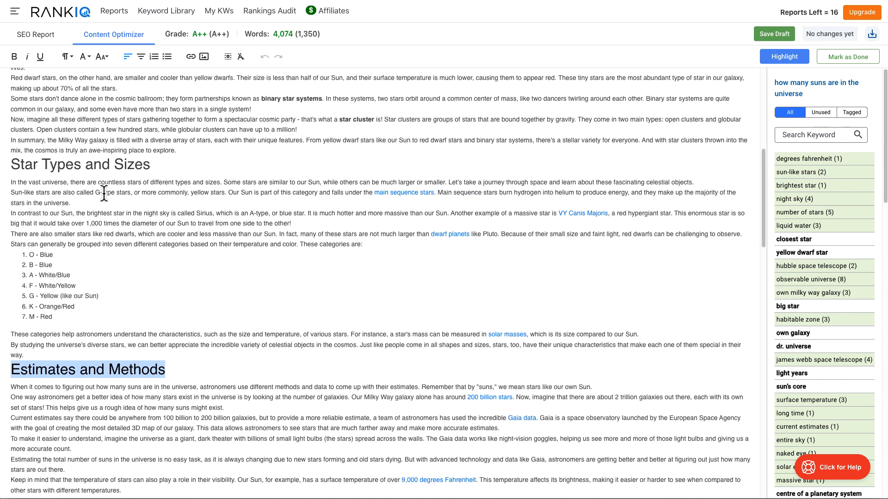
pyautogui.tripleClick(90, 148)
pyautogui.scroll(5, 252, 175)
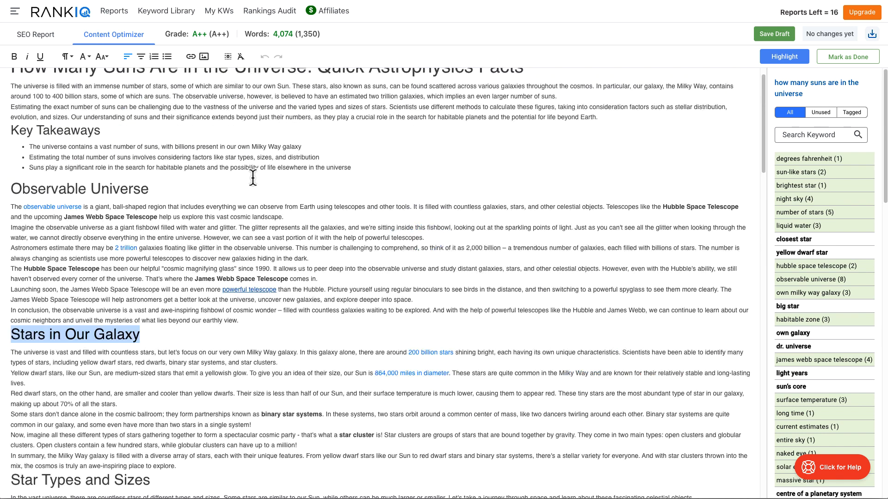